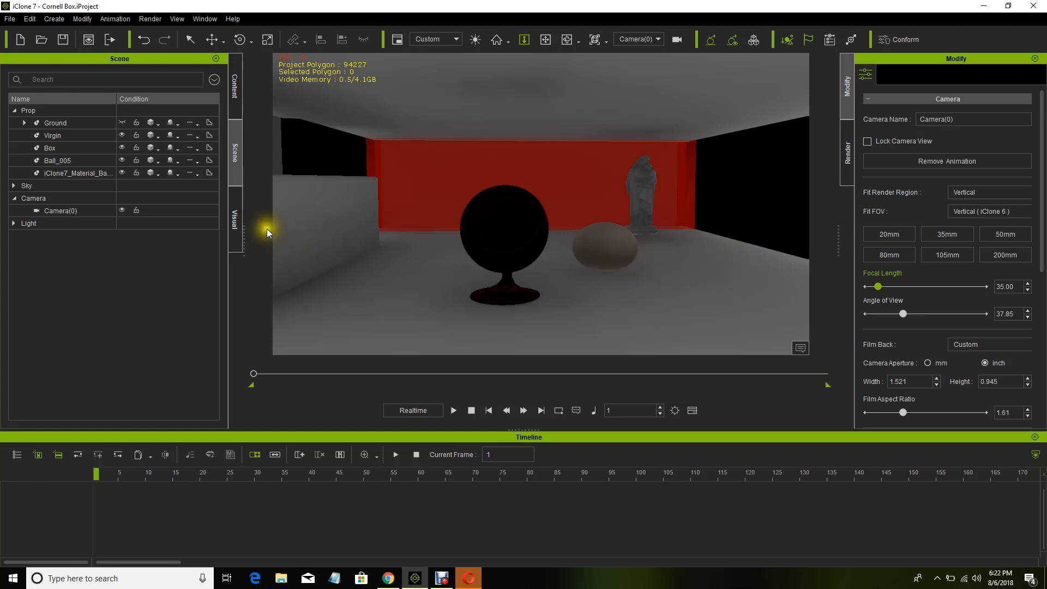
Step: Activate image-based lighting for the Cornell box scene in the Visual settings
{"action": "left_click", "coordinate": [235, 226]}
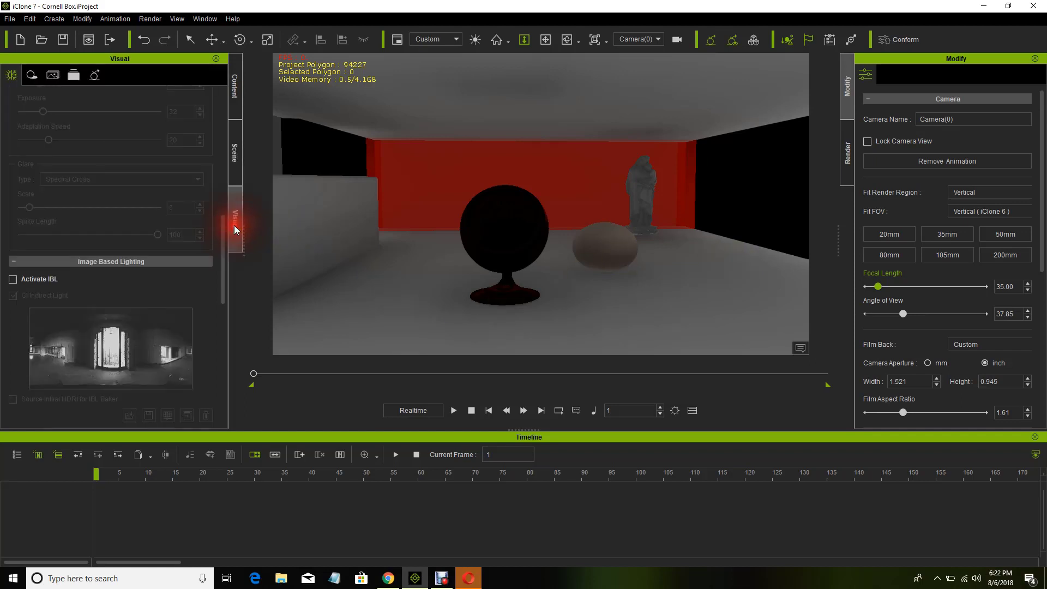
{"action": "scroll", "coordinate": [109, 338], "scroll_direction": "down", "scroll_amount": 2}
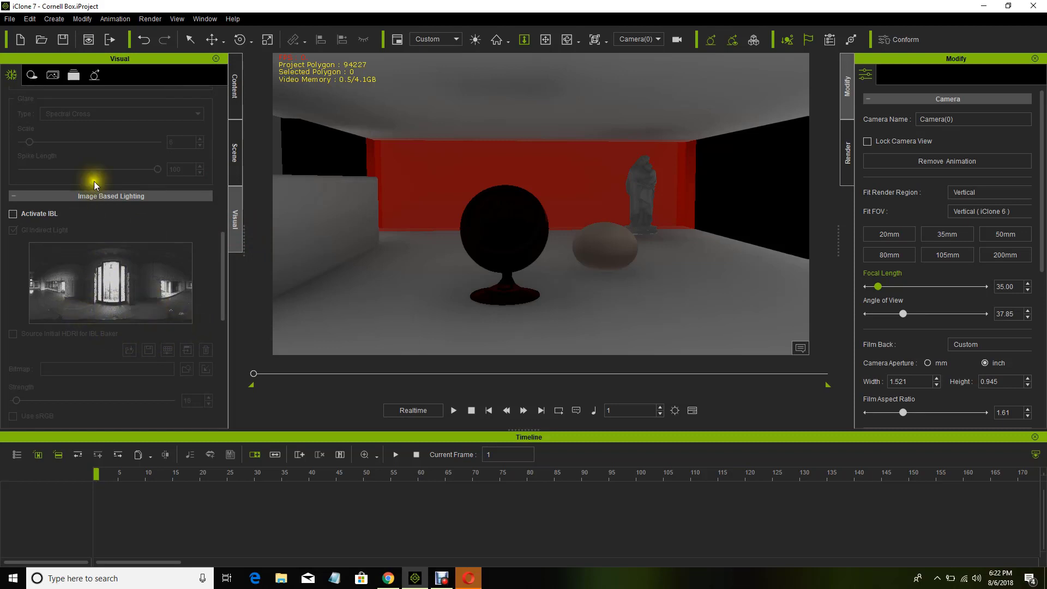
{"action": "left_click", "coordinate": [14, 217]}
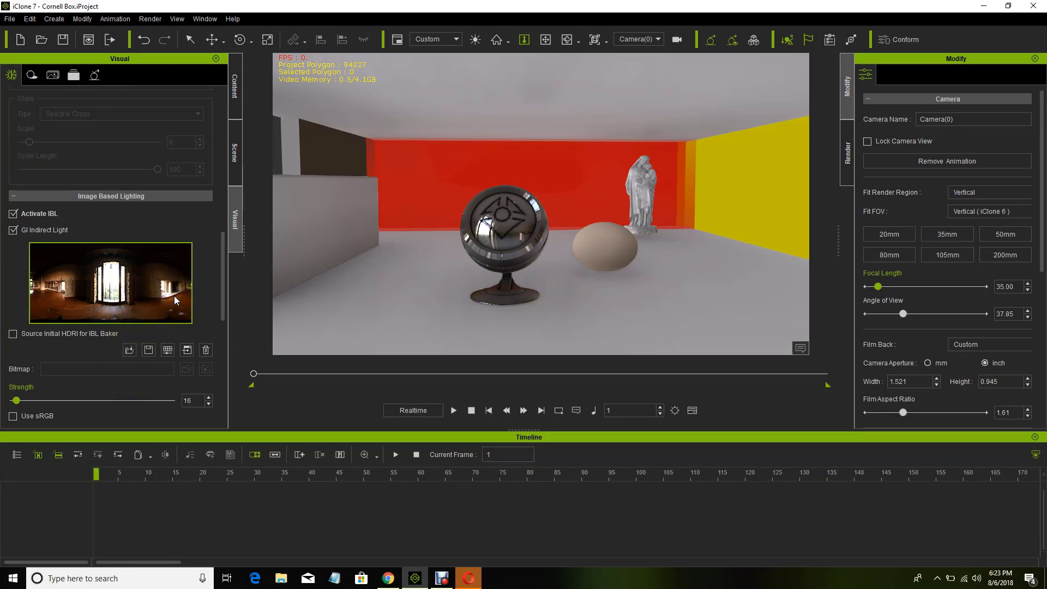
Step: Rotate the IBL environment around the room to a Z angle of about 307.8
{"action": "scroll", "coordinate": [175, 299], "scroll_direction": "down", "scroll_amount": 5}
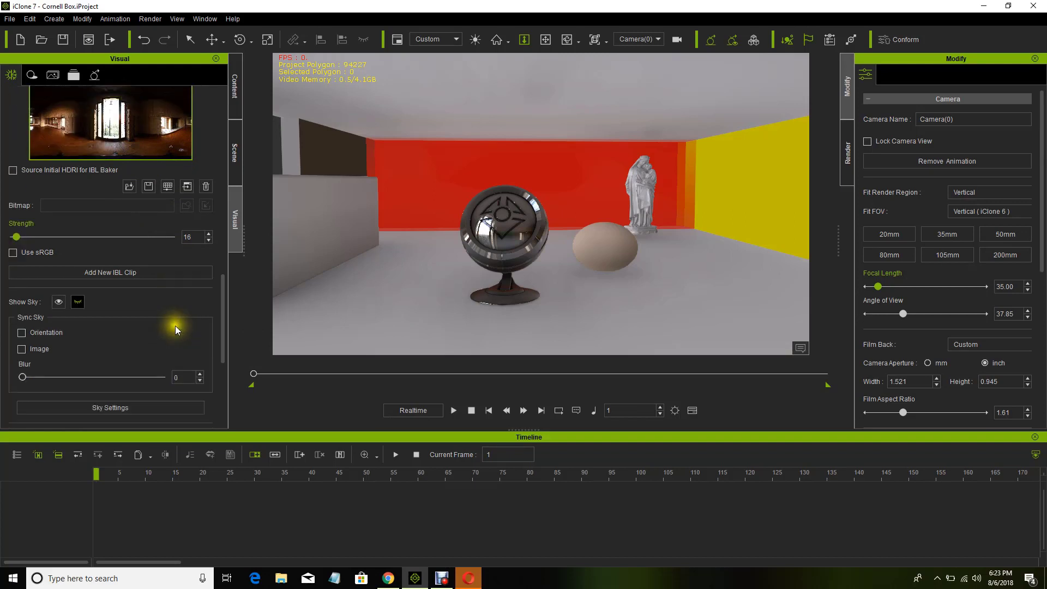
{"action": "scroll", "coordinate": [175, 325], "scroll_direction": "down", "scroll_amount": 7}
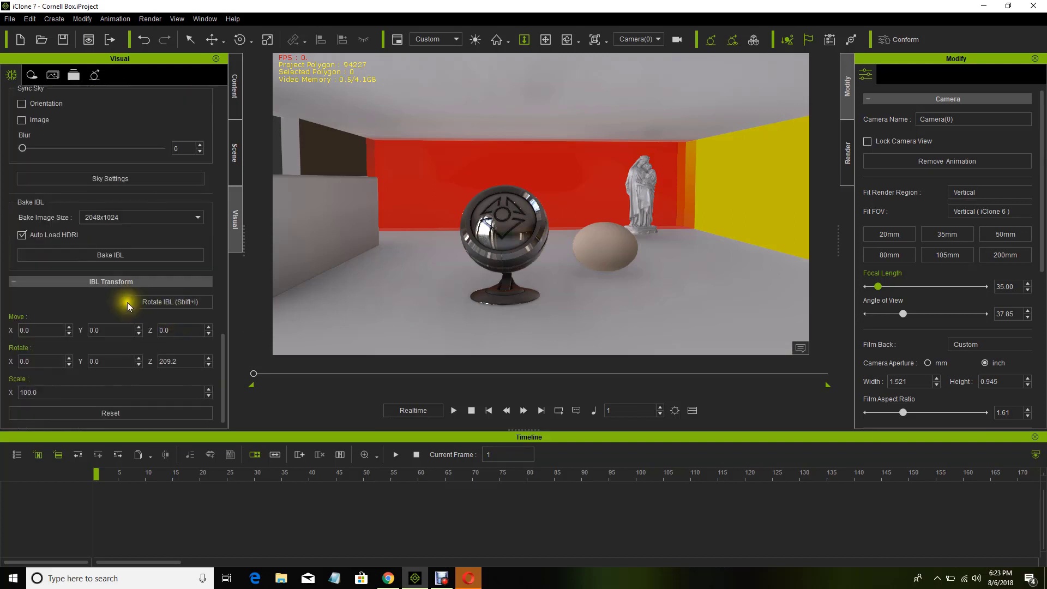
{"action": "left_click", "coordinate": [179, 302]}
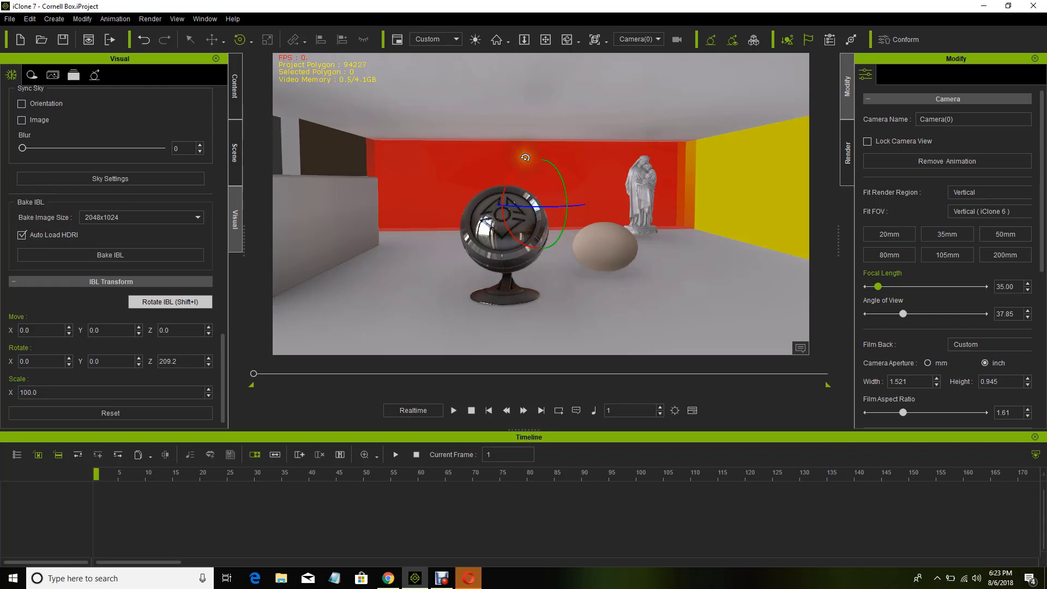
{"action": "left_click_drag", "start_coordinate": [524, 197], "coordinate": [533, 280]}
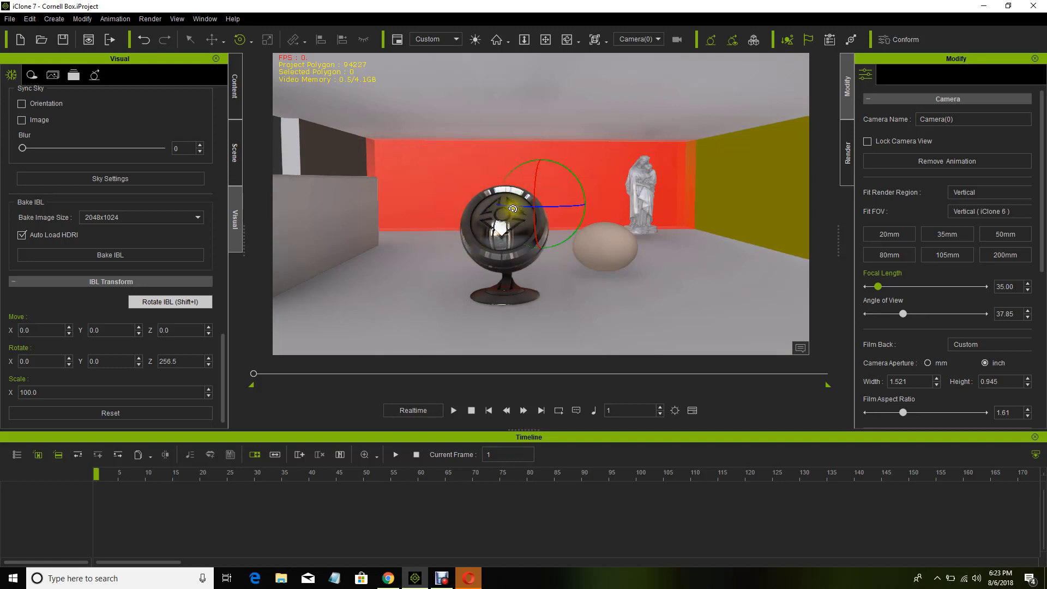
{"action": "left_click_drag", "start_coordinate": [511, 208], "coordinate": [549, 201]}
Step: Create a directional light in the scene
{"action": "left_click", "coordinate": [236, 153]}
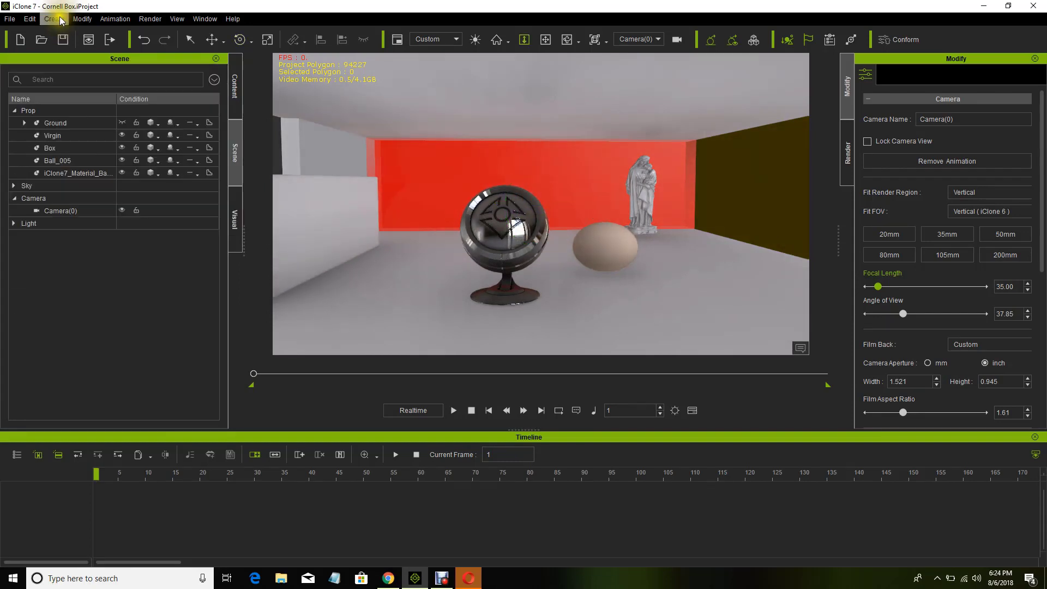
{"action": "left_click", "coordinate": [54, 19]}
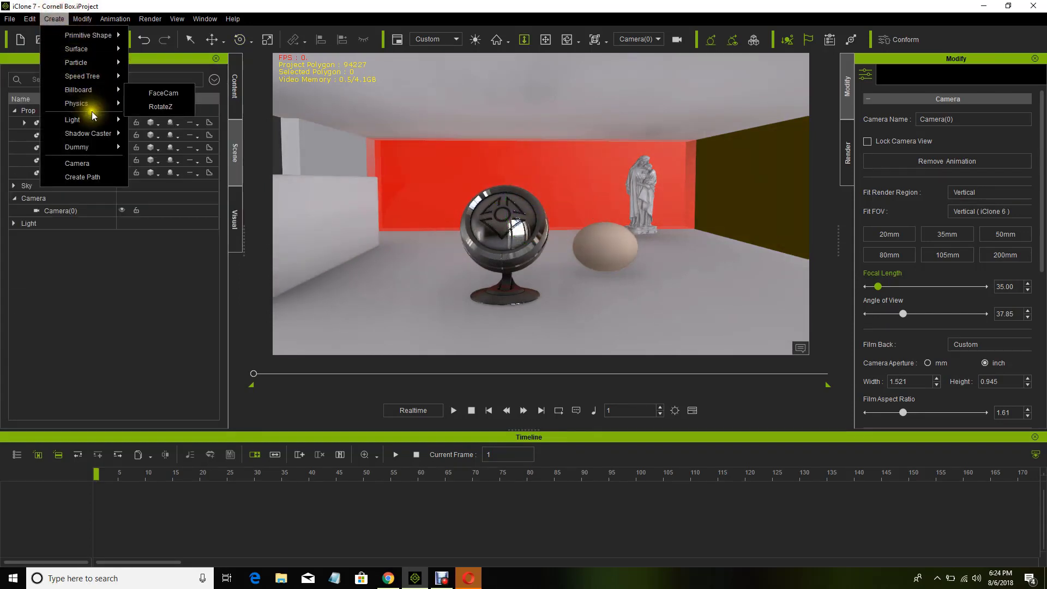
{"action": "mouse_move", "coordinate": [84, 120]}
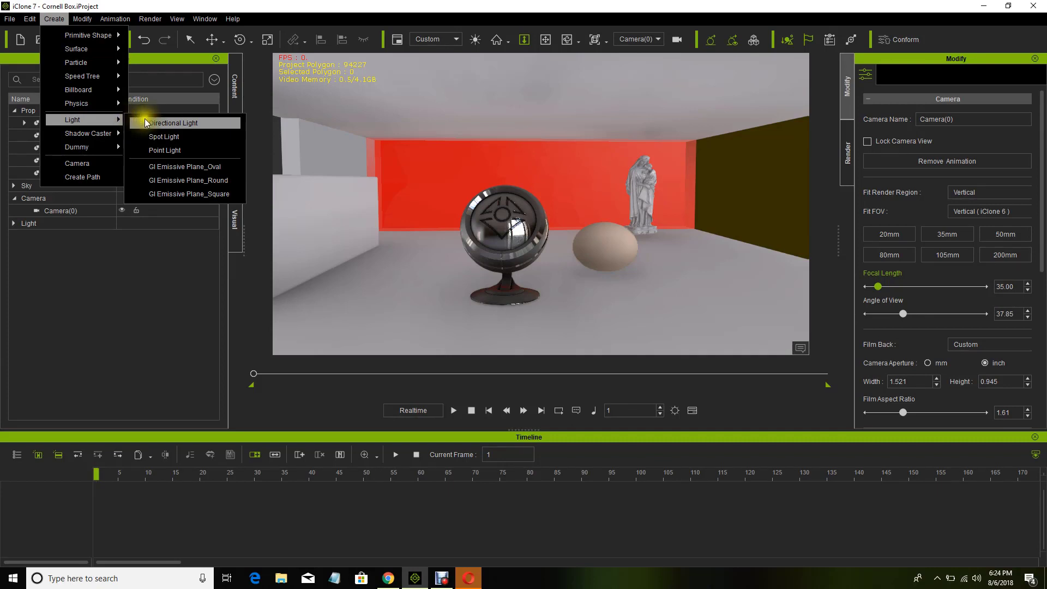
{"action": "left_click", "coordinate": [169, 122]}
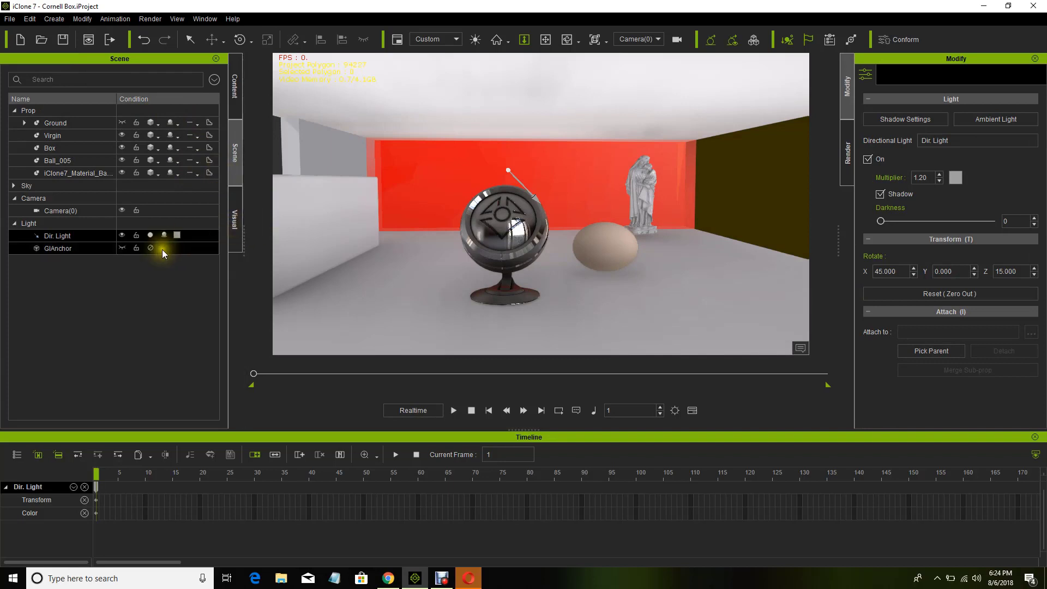
Step: Deactivate image-based lighting in the Visual settings
{"action": "left_click", "coordinate": [235, 220]}
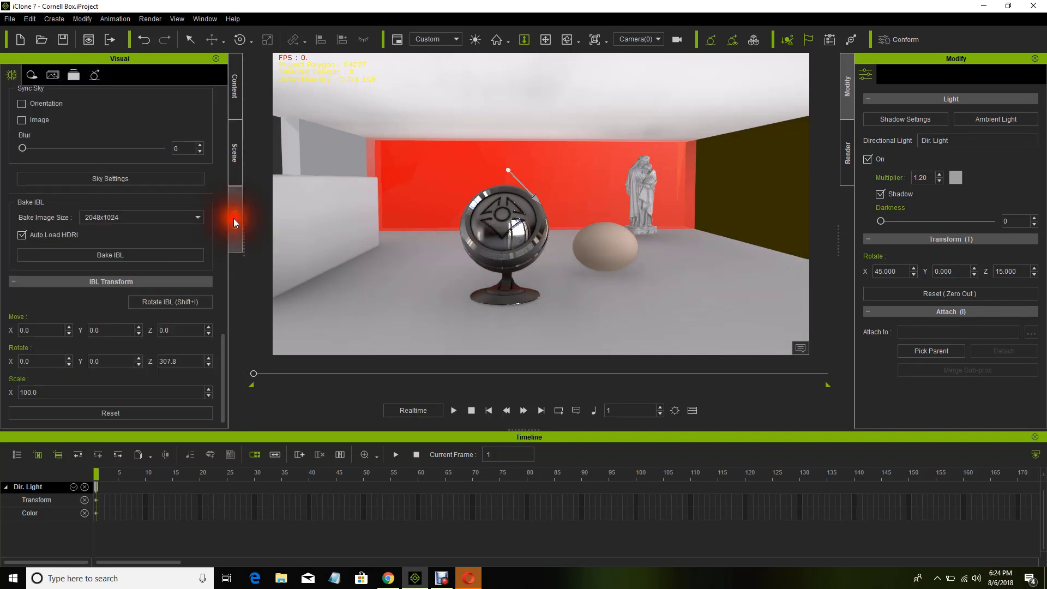
{"action": "scroll", "coordinate": [107, 185], "scroll_direction": "up", "scroll_amount": 2}
{"action": "scroll", "coordinate": [104, 186], "scroll_direction": "up", "scroll_amount": 8}
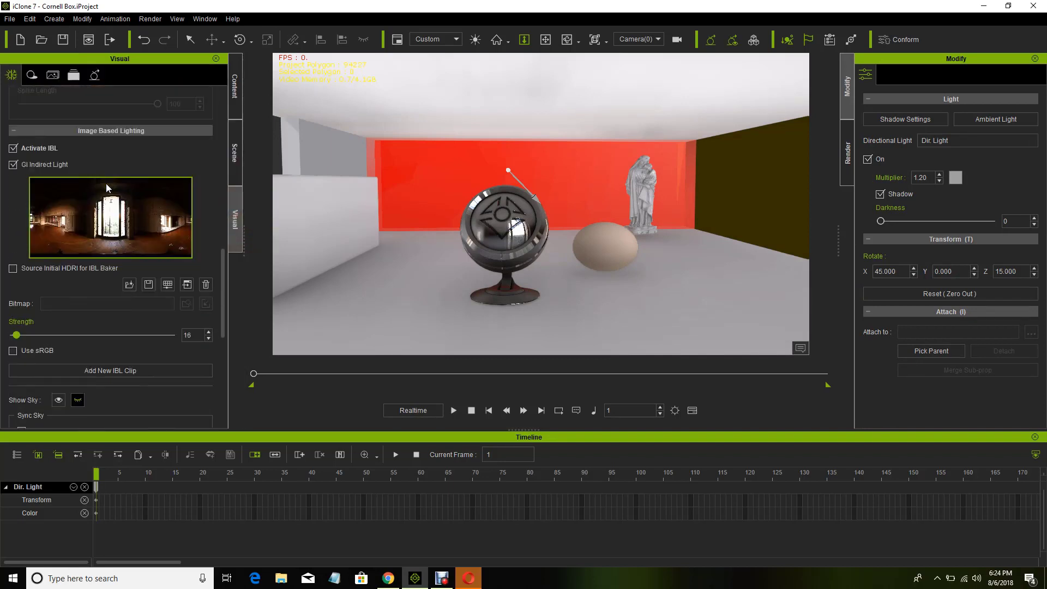
{"action": "left_click", "coordinate": [12, 148]}
{"action": "left_click", "coordinate": [12, 148]}
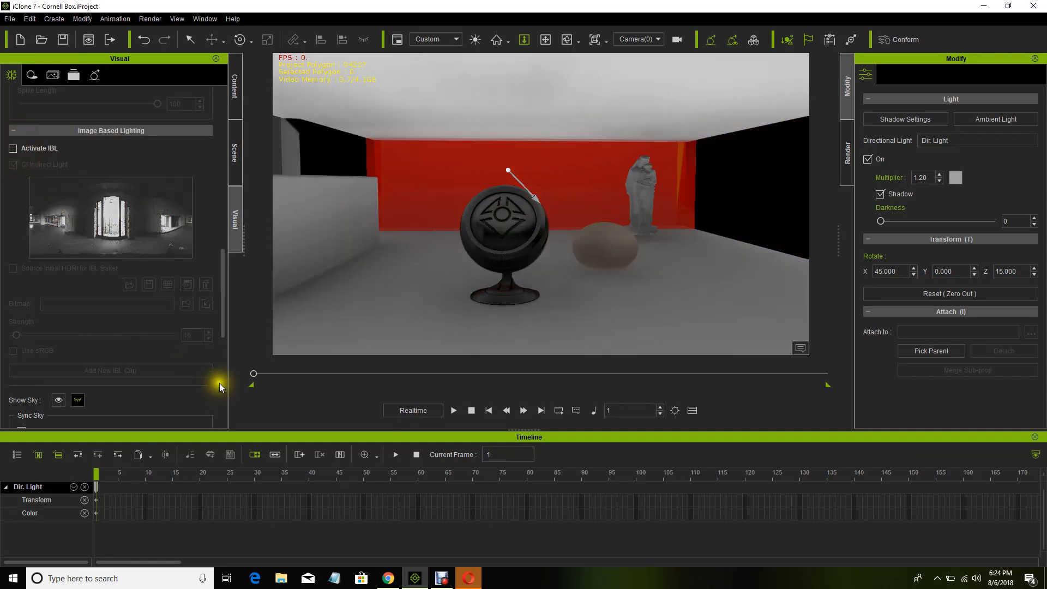
Step: Rotate the directional light towards the yellow wall, to about X 83.6, Y 358.4, Z 1.1
{"action": "left_click", "coordinate": [233, 153]}
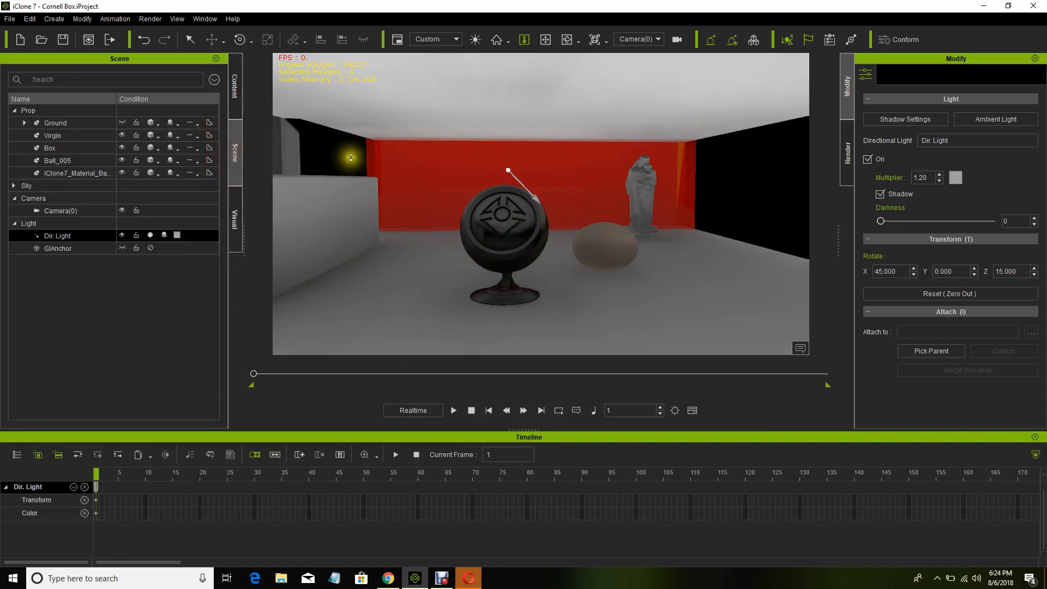
{"action": "key", "text": "e"}
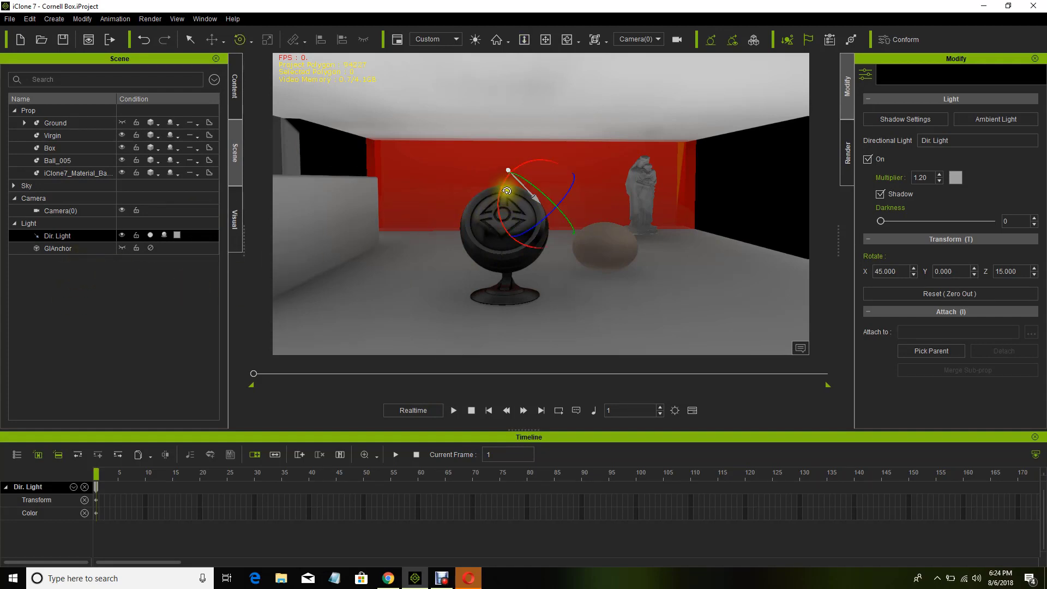
{"action": "left_click_drag", "start_coordinate": [500, 187], "coordinate": [552, 206]}
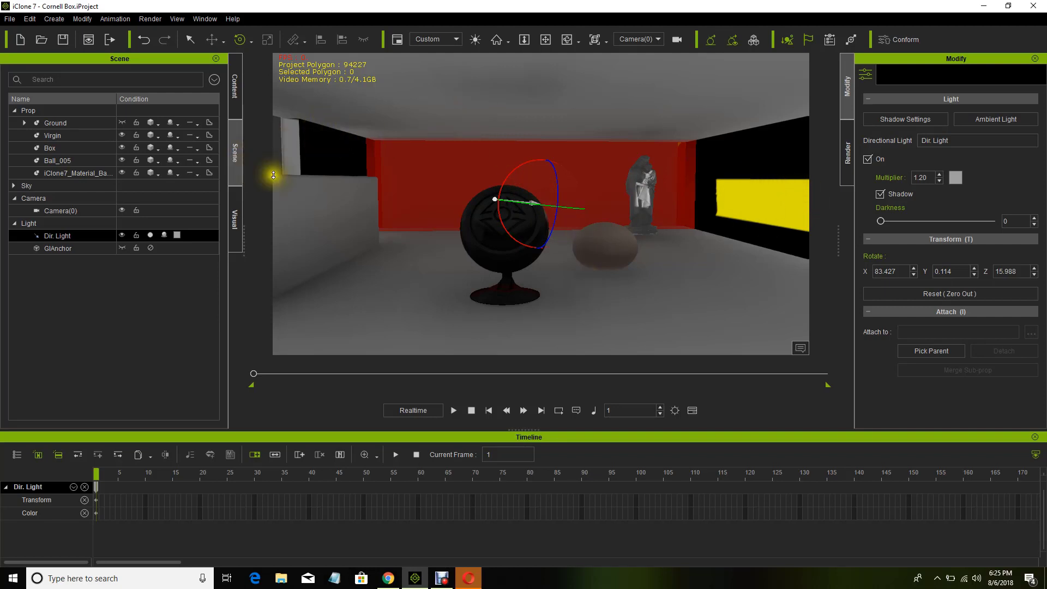
{"action": "scroll", "coordinate": [273, 175], "scroll_direction": "down", "scroll_amount": 4}
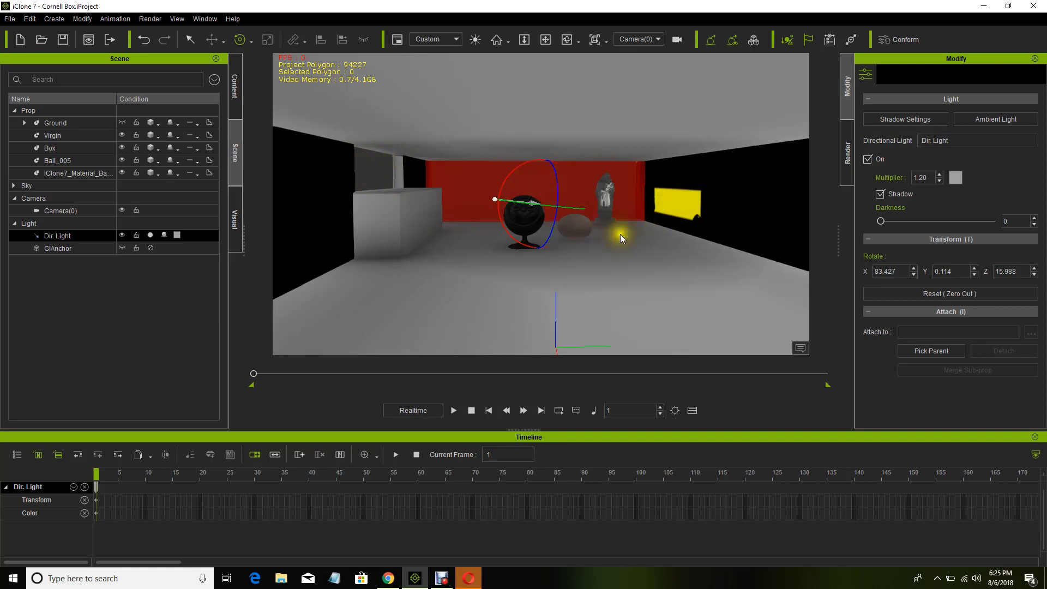
{"action": "left_click_drag", "start_coordinate": [524, 206], "coordinate": [540, 219]}
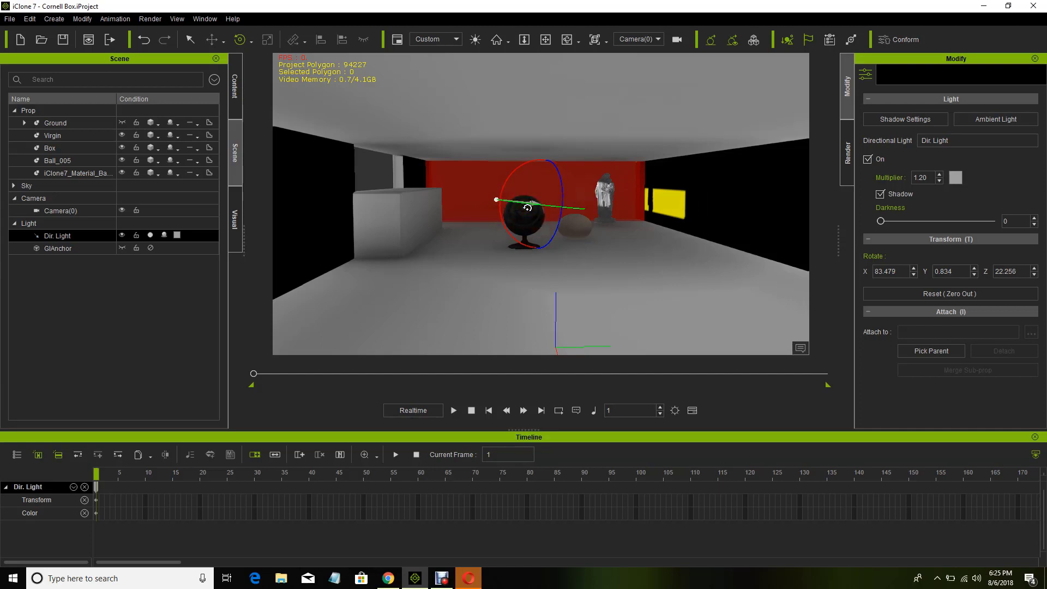
{"action": "left_click_drag", "start_coordinate": [527, 208], "coordinate": [574, 180]}
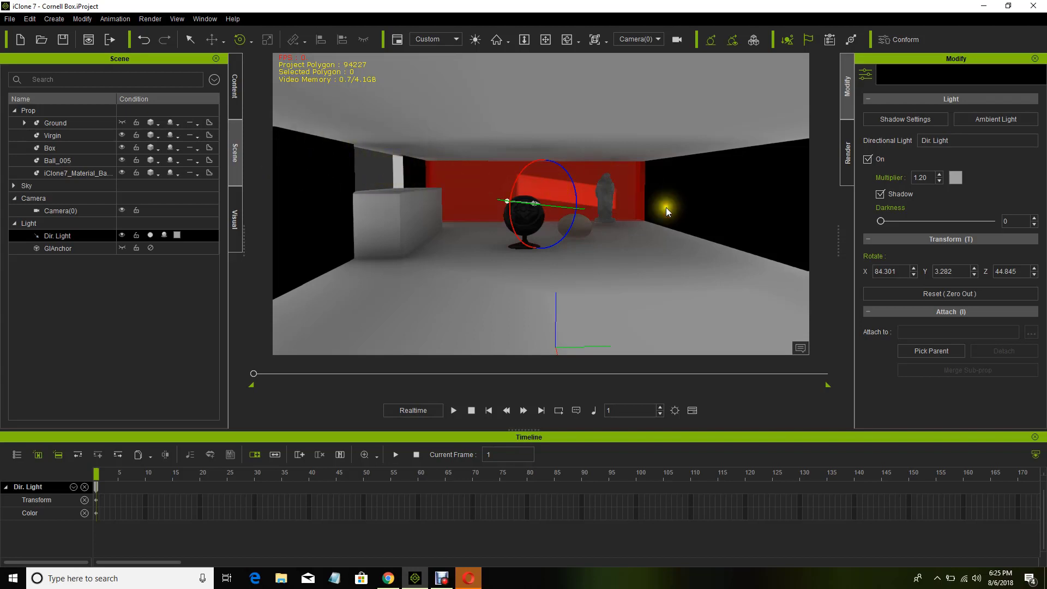
{"action": "left_click_drag", "start_coordinate": [542, 198], "coordinate": [523, 212]}
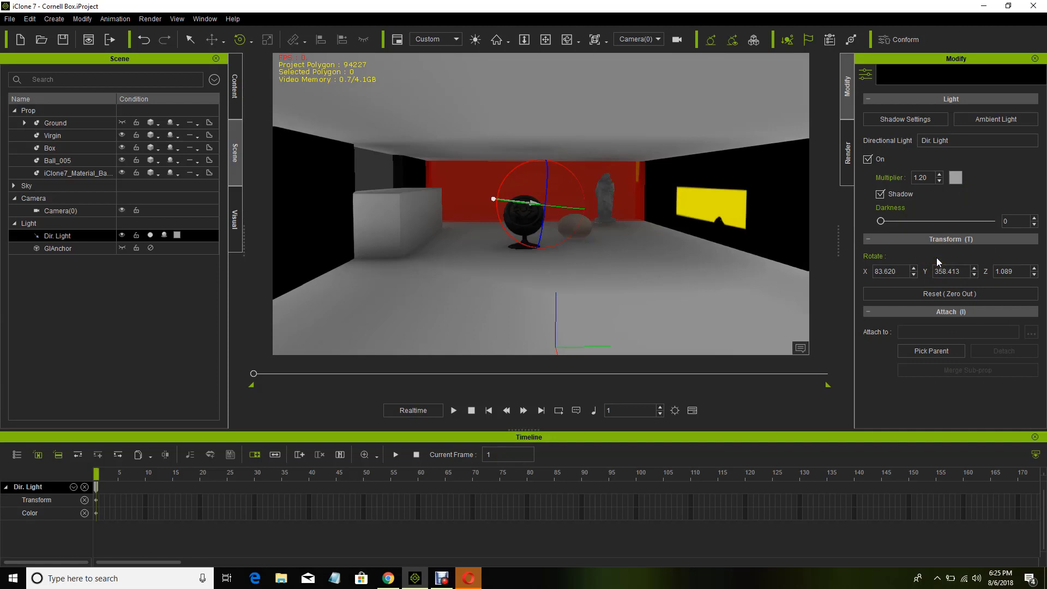
Step: Switch the directional light's shadow off and on again, and set its multiplier to 3
{"action": "left_click", "coordinate": [881, 195]}
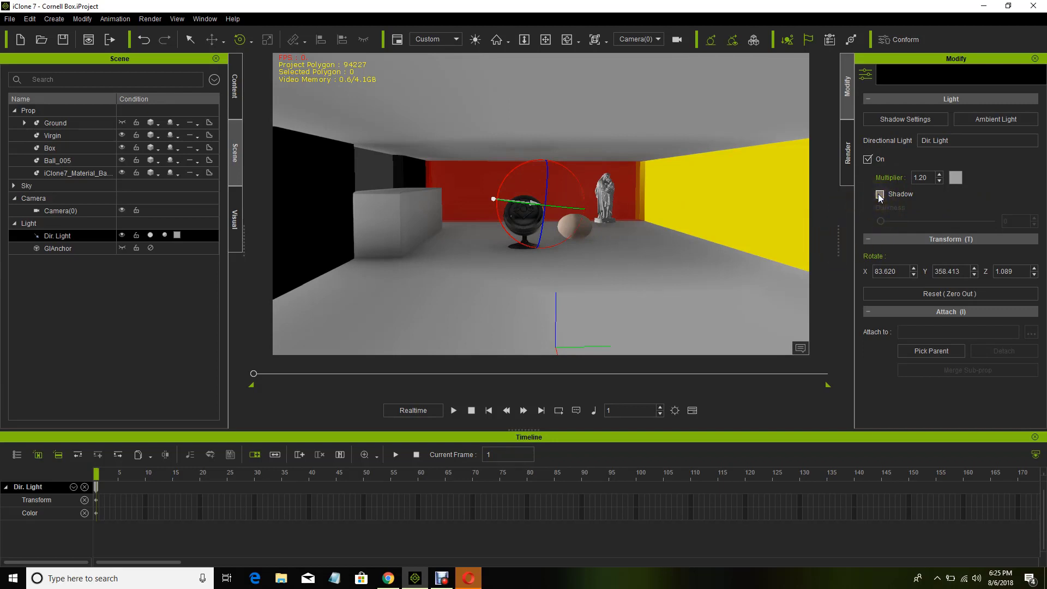
{"action": "left_click", "coordinate": [880, 195]}
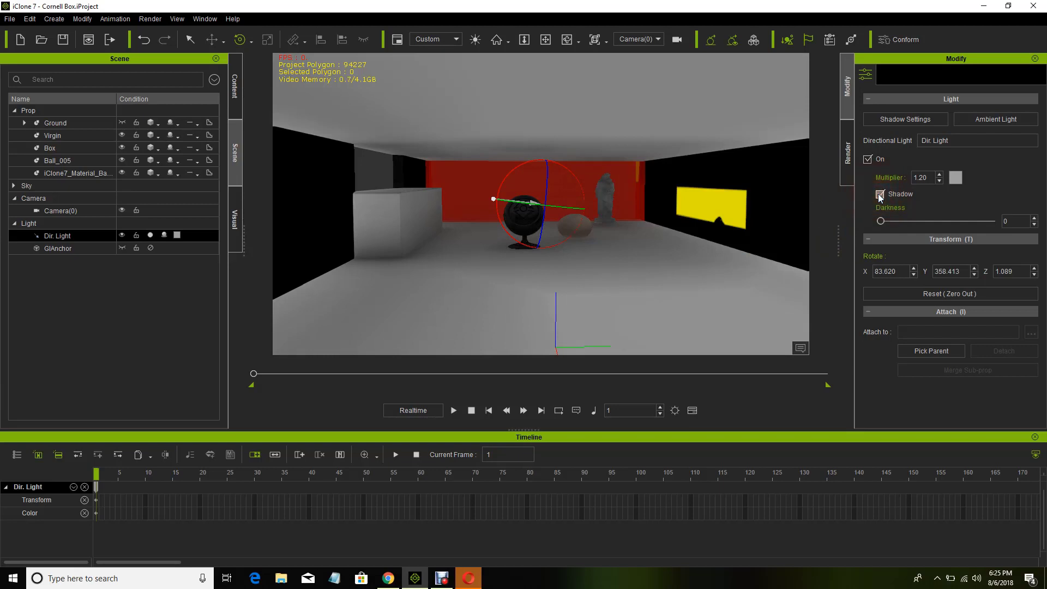
{"action": "left_click", "coordinate": [933, 177]}
{"action": "left_click_drag", "start_coordinate": [933, 176], "coordinate": [910, 190]}
{"action": "type", "text": "3"}
{"action": "key", "text": "Return"}
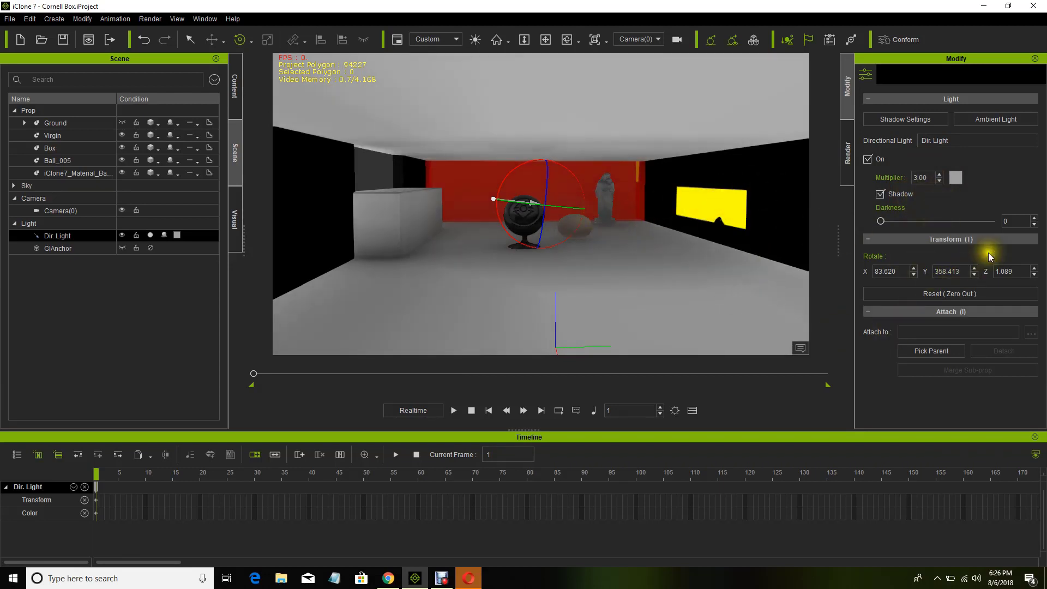
Step: Set the directional light's shadow darkness to 3 and toggle the light off and on to compare
{"action": "mouse_move", "coordinate": [882, 221]}
{"action": "left_mouse_down"}
{"action": "mouse_move", "coordinate": [1006, 206]}
{"action": "mouse_move", "coordinate": [887, 235]}
{"action": "left_mouse_up"}
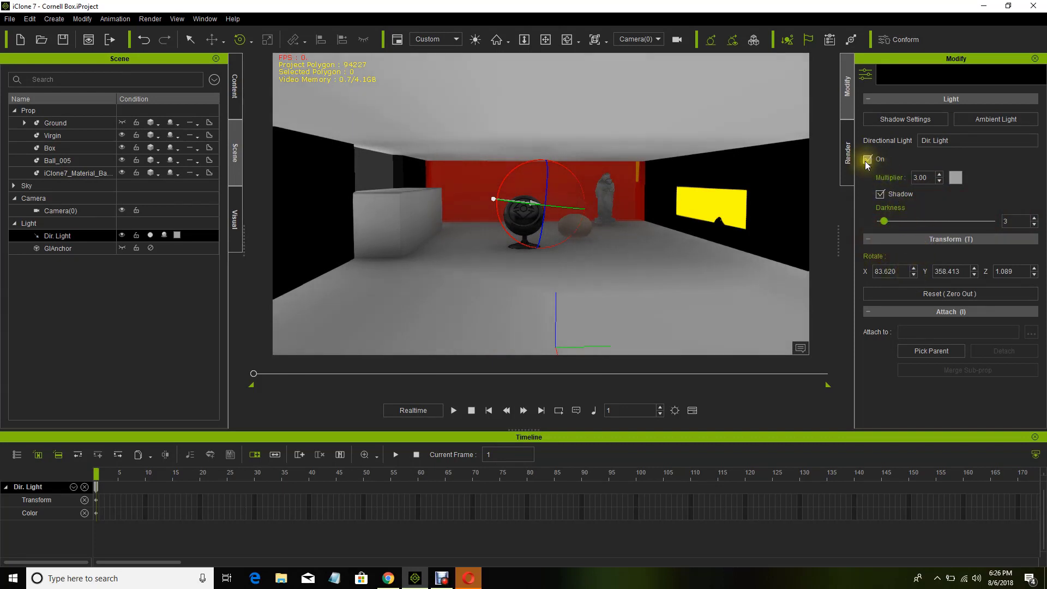
{"action": "left_click", "coordinate": [868, 161]}
{"action": "left_click", "coordinate": [868, 160]}
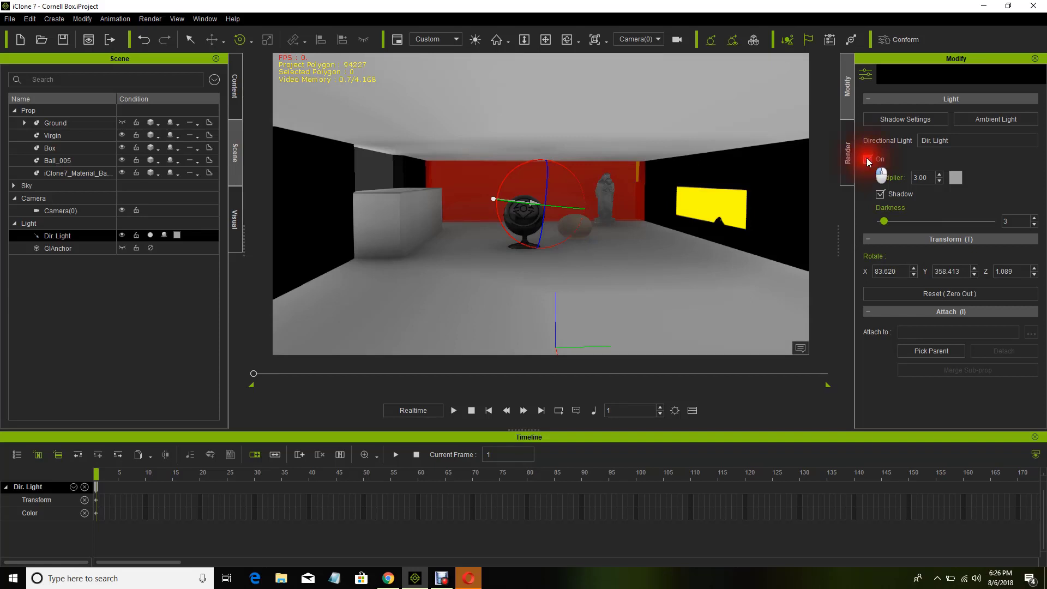
{"action": "left_click", "coordinate": [868, 160]}
{"action": "left_click", "coordinate": [868, 160]}
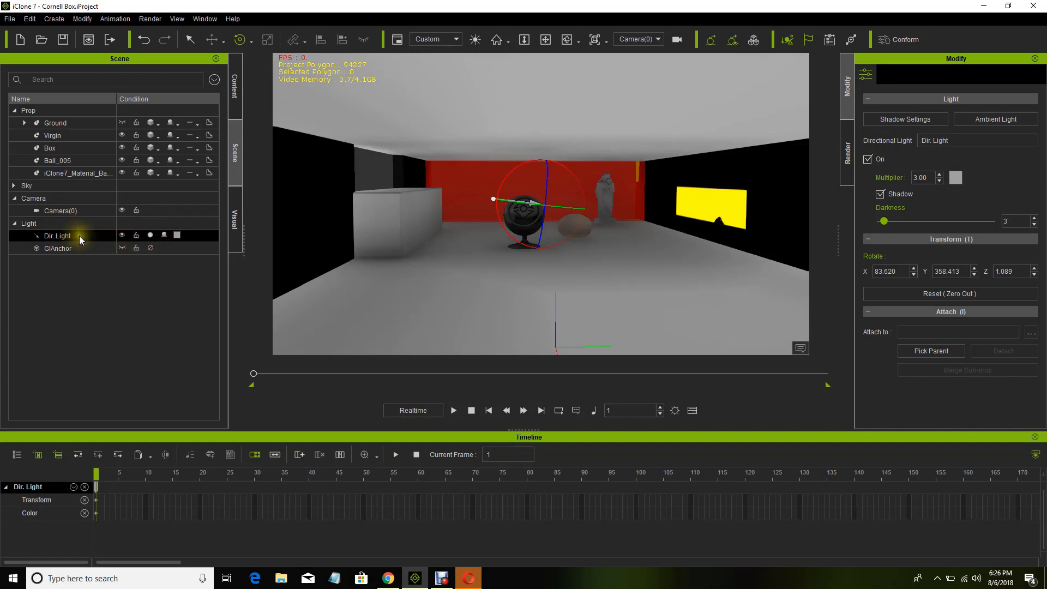
Step: Delete the directional light and create a spotlight in its place
{"action": "key", "text": "Delete"}
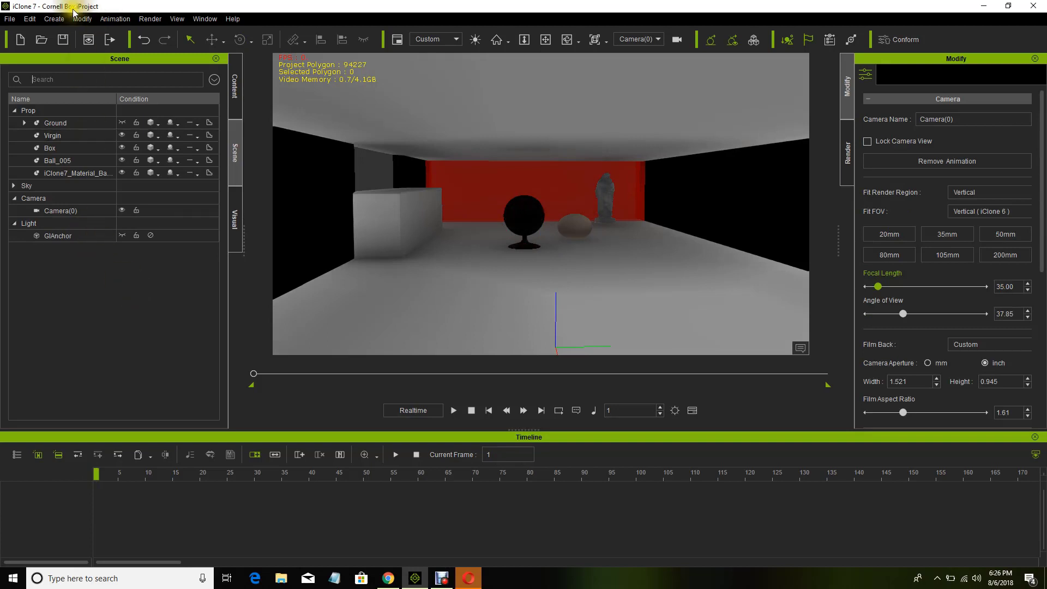
{"action": "left_click", "coordinate": [54, 19]}
{"action": "mouse_move", "coordinate": [95, 119]}
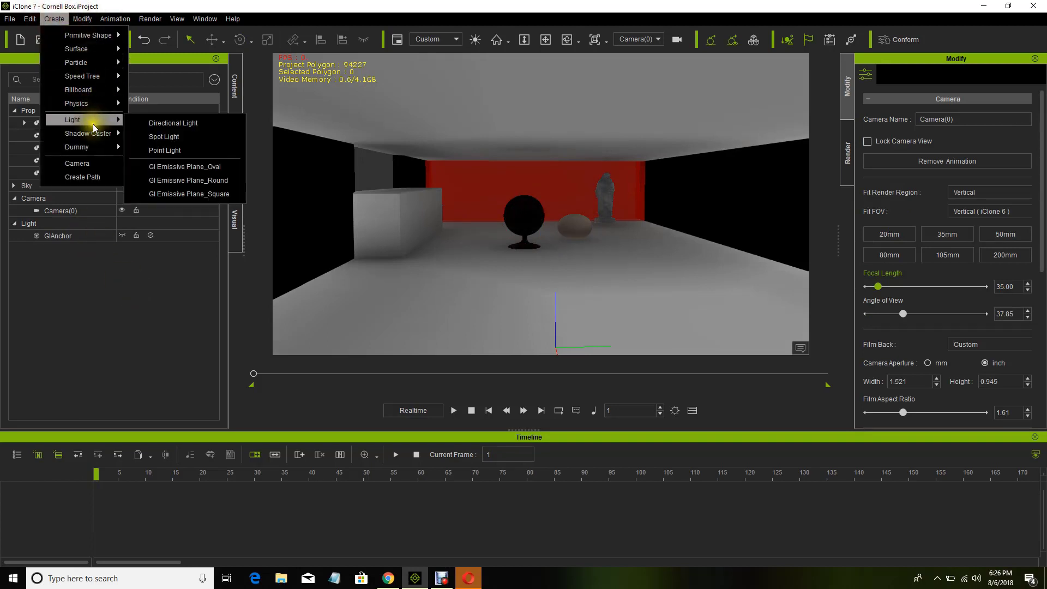
{"action": "left_click", "coordinate": [164, 136]}
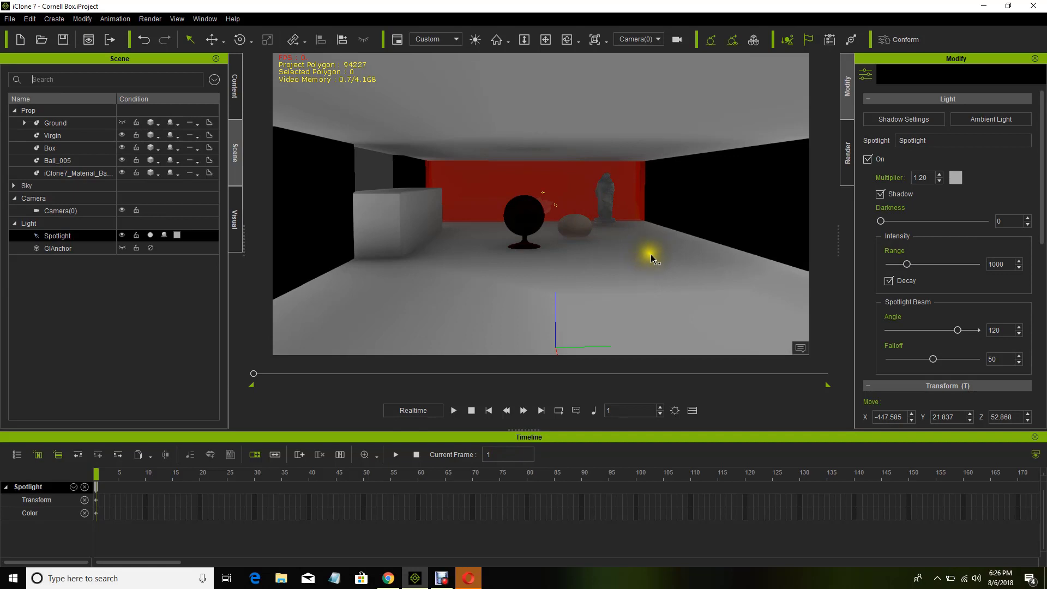
Step: Move the spotlight along the X axis towards the camera to about X -25.9
{"action": "type", "text": "w"}
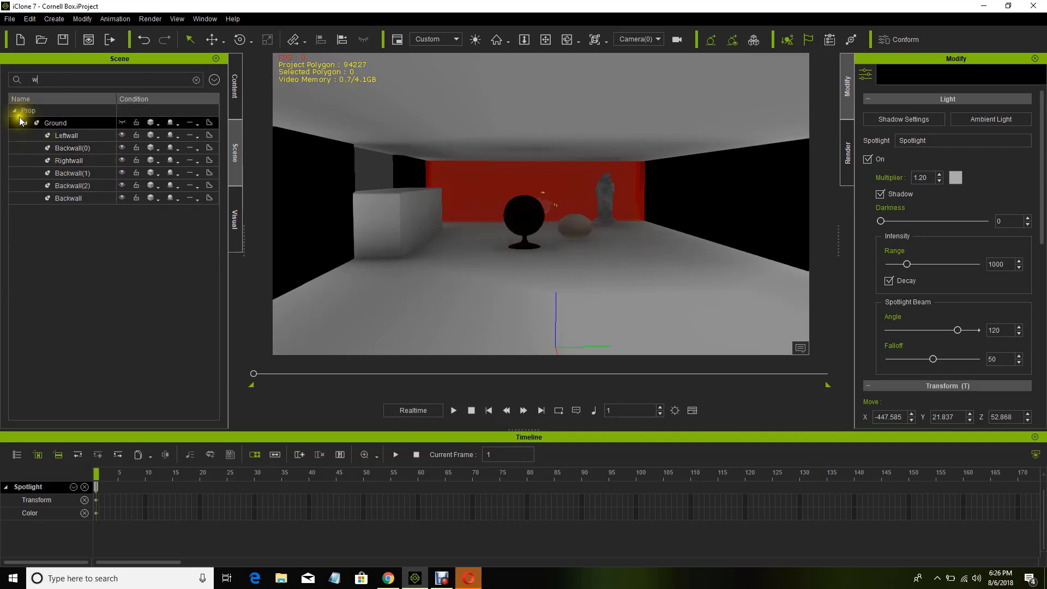
{"action": "key", "text": "BackSpace"}
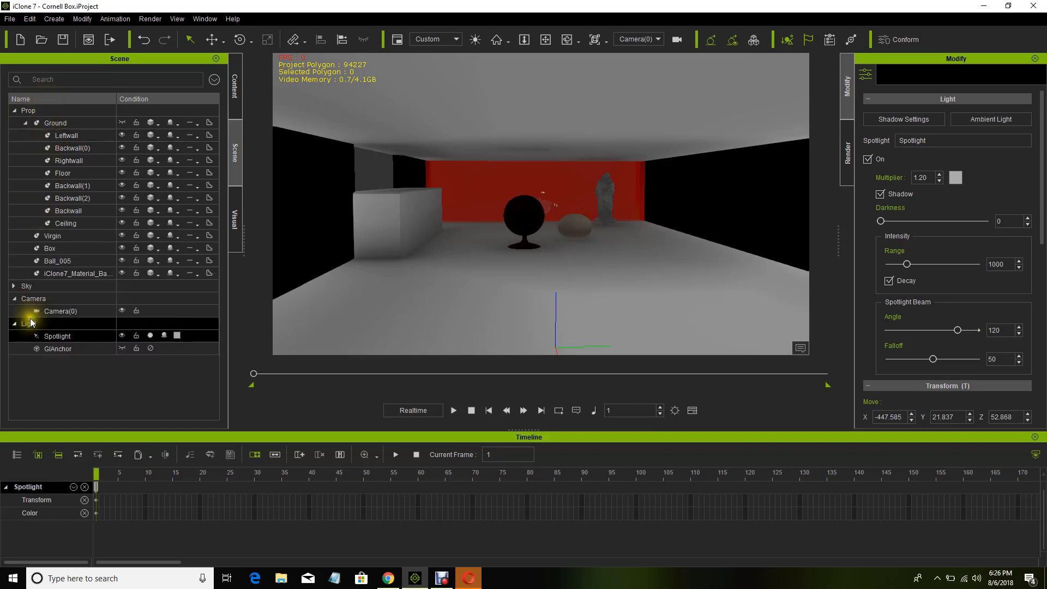
{"action": "left_click", "coordinate": [63, 338]}
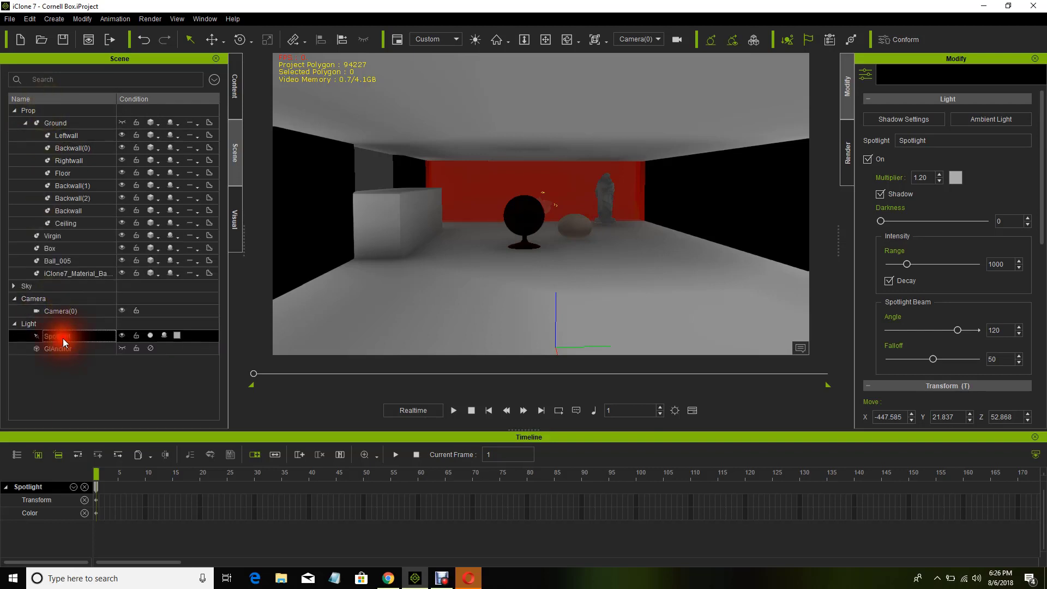
{"action": "key", "text": "w"}
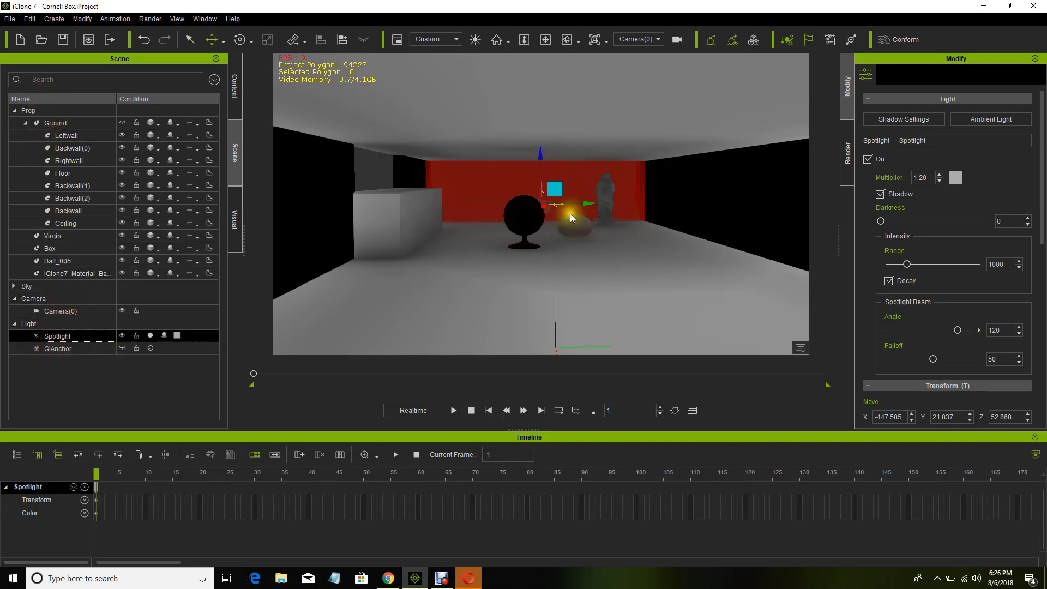
{"action": "left_click_drag", "start_coordinate": [548, 211], "coordinate": [614, 355]}
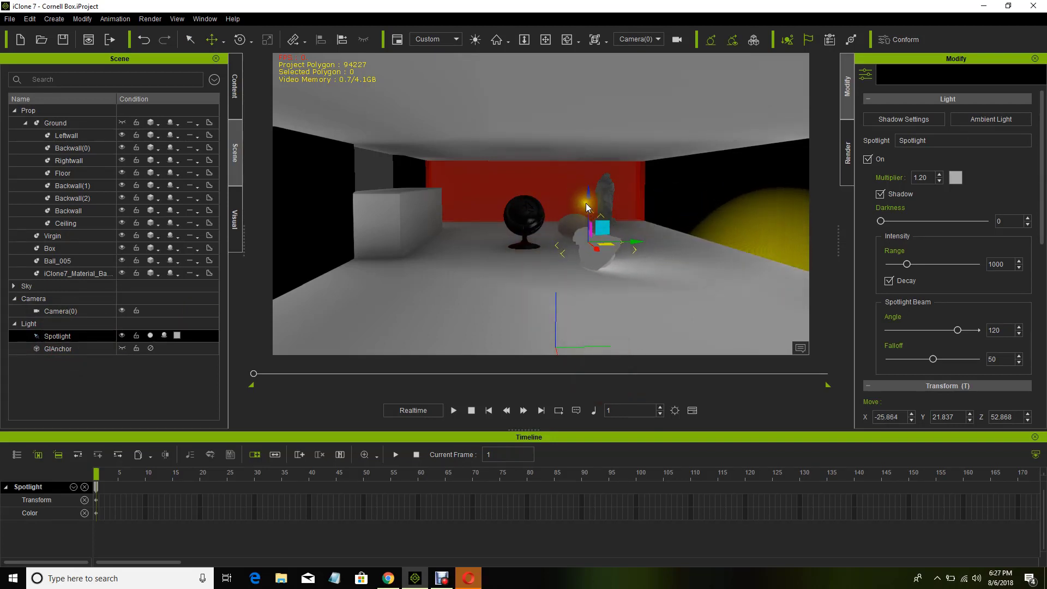
Step: Raise the spotlight to about Y -12.7, Z 106 above the material ball and rotate it to shine straight down at the floor
{"action": "left_click_drag", "start_coordinate": [590, 197], "coordinate": [552, 159]}
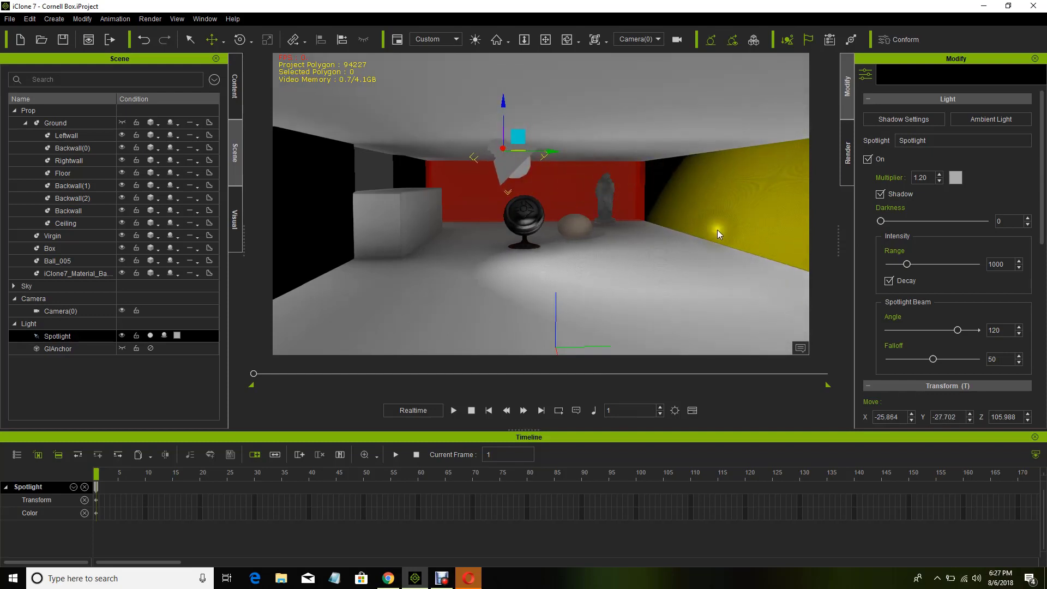
{"action": "key", "text": "e"}
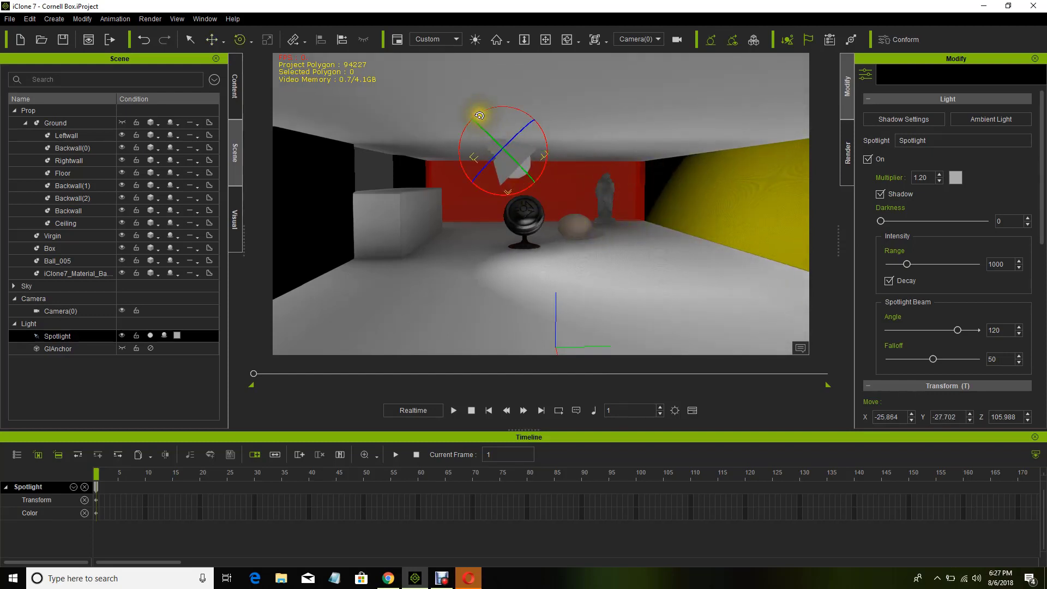
{"action": "left_click_drag", "start_coordinate": [485, 110], "coordinate": [510, 112]}
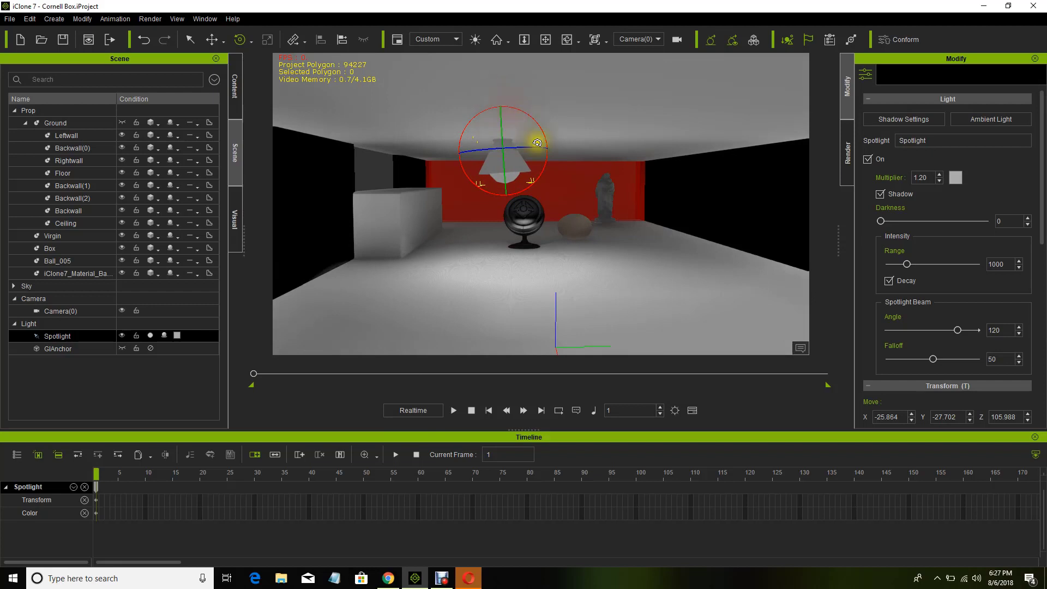
{"action": "key", "text": "w"}
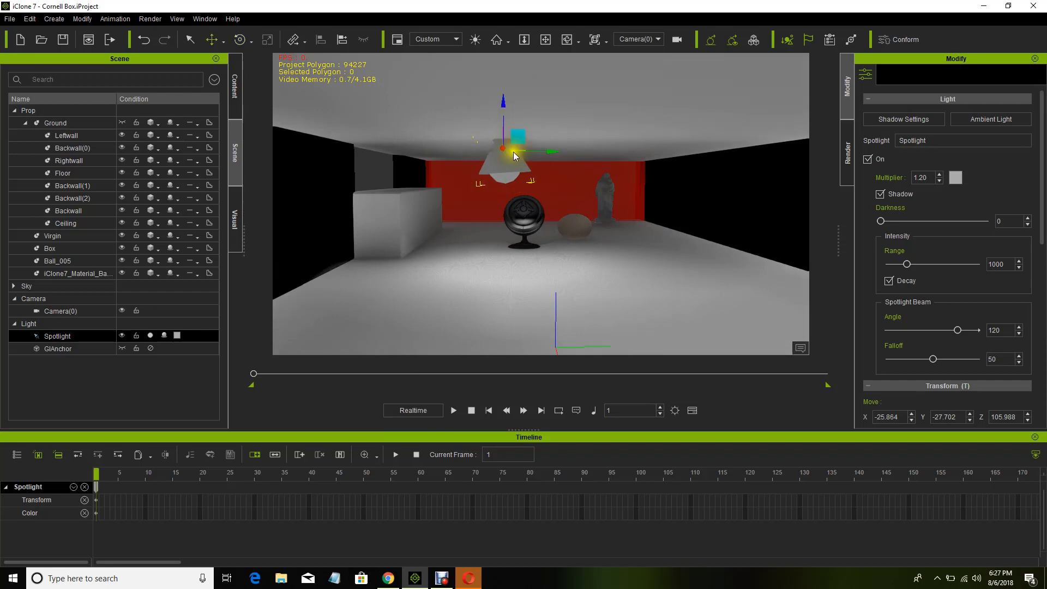
{"action": "left_click_drag", "start_coordinate": [551, 148], "coordinate": [577, 149]}
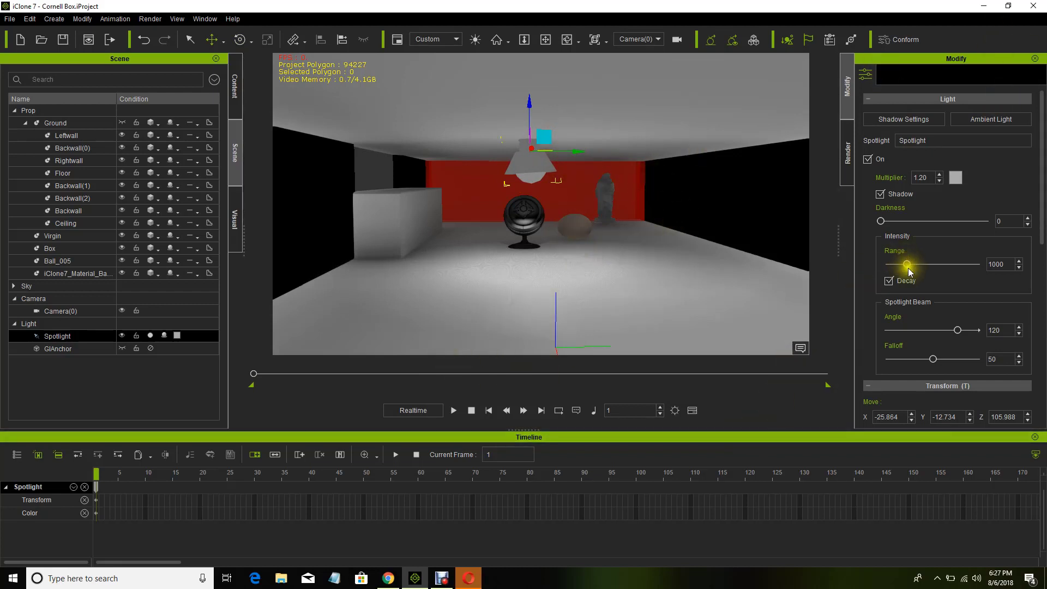
Step: Raise the spotlight's range to 5000, set its multiplier to 4, and reduce the range to about 1592
{"action": "left_click_drag", "start_coordinate": [906, 267], "coordinate": [979, 283]}
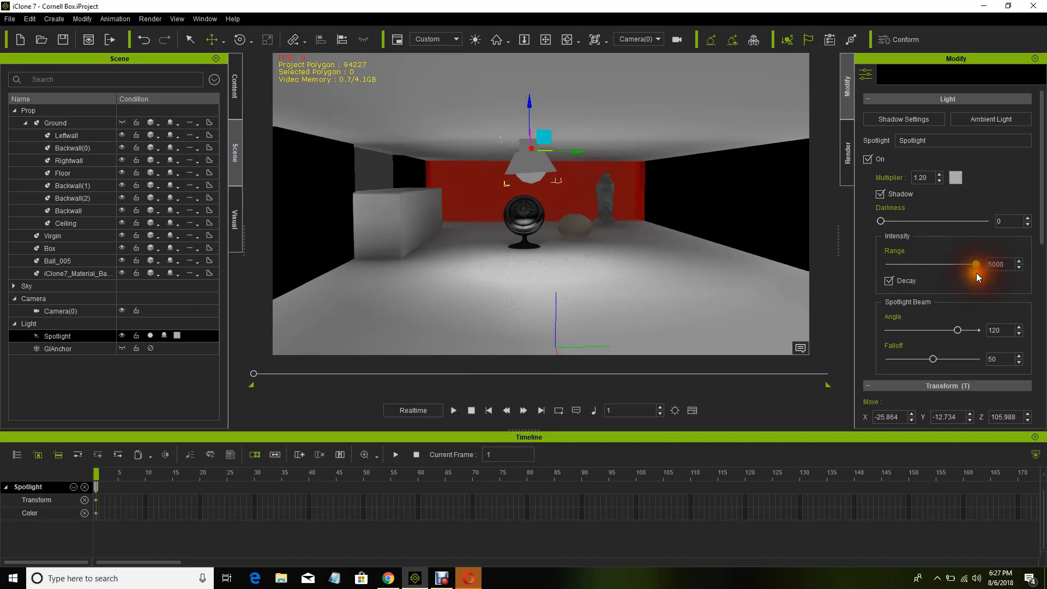
{"action": "double_click", "coordinate": [927, 178]}
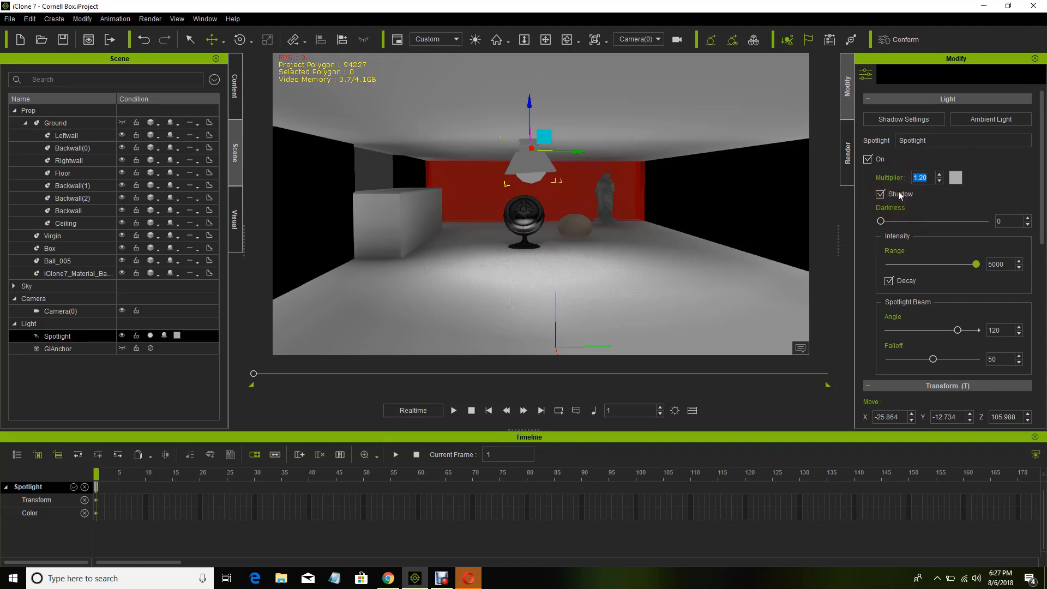
{"action": "type", "text": "4"}
{"action": "key", "text": "Return"}
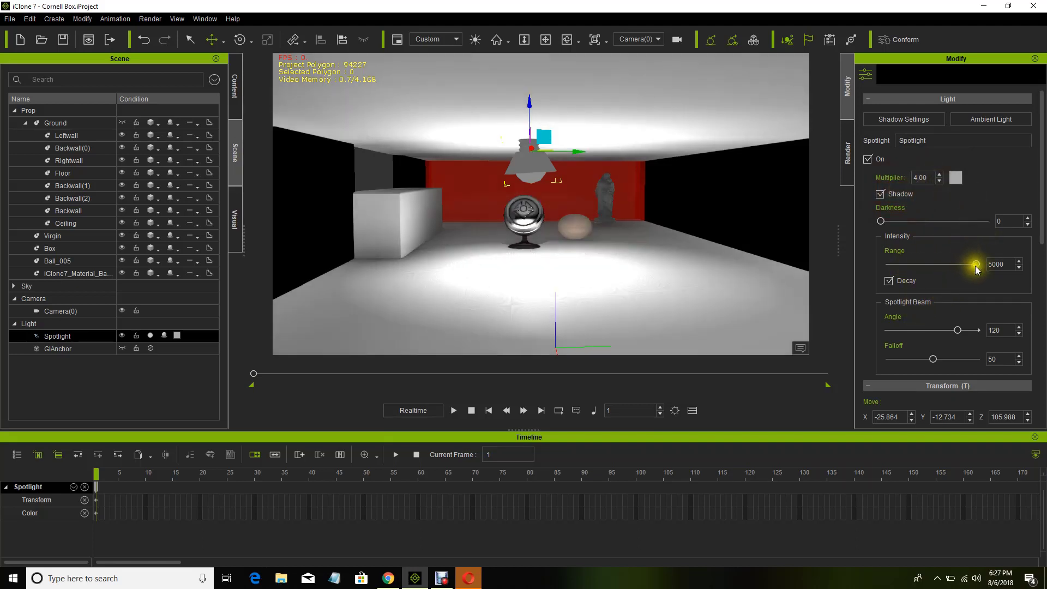
{"action": "left_click_drag", "start_coordinate": [942, 280], "coordinate": [918, 265]}
Step: Set the spotlight's falloff to 0 and narrow its beam angle, first to about 102 and finally to about 73
{"action": "scroll", "coordinate": [939, 293], "scroll_direction": "down", "scroll_amount": 2}
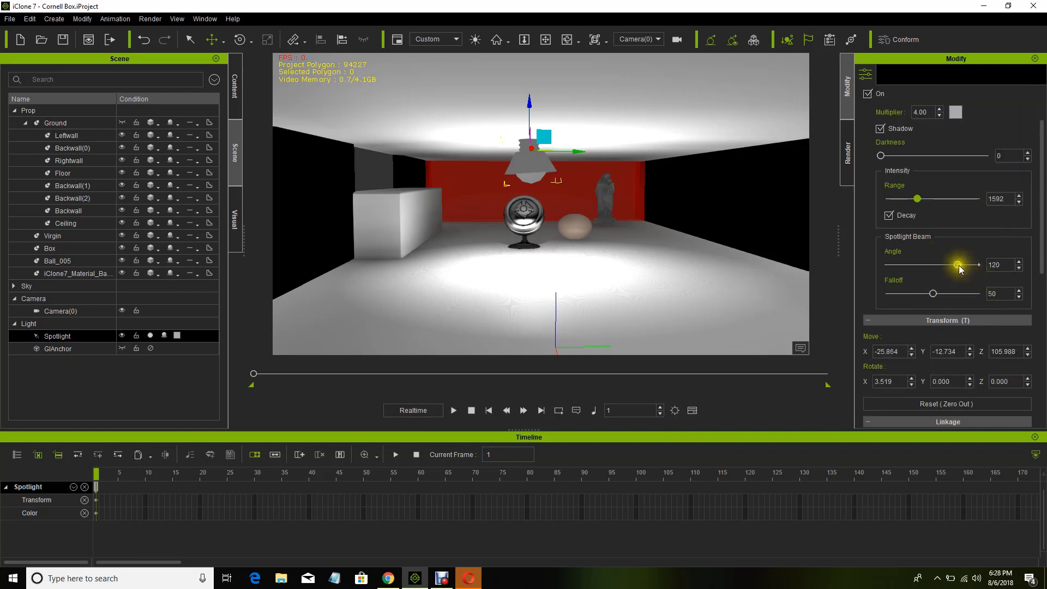
{"action": "mouse_move", "coordinate": [958, 265]}
{"action": "left_mouse_down"}
{"action": "mouse_move", "coordinate": [980, 264]}
{"action": "mouse_move", "coordinate": [932, 268]}
{"action": "mouse_move", "coordinate": [948, 266]}
{"action": "left_mouse_up"}
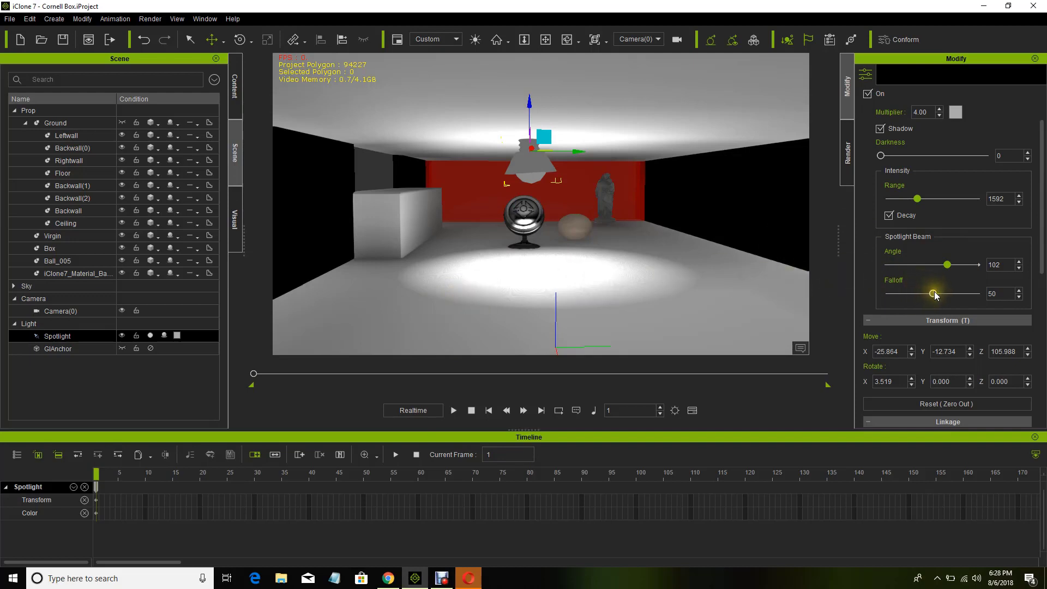
{"action": "left_click_drag", "start_coordinate": [936, 292], "coordinate": [873, 321]}
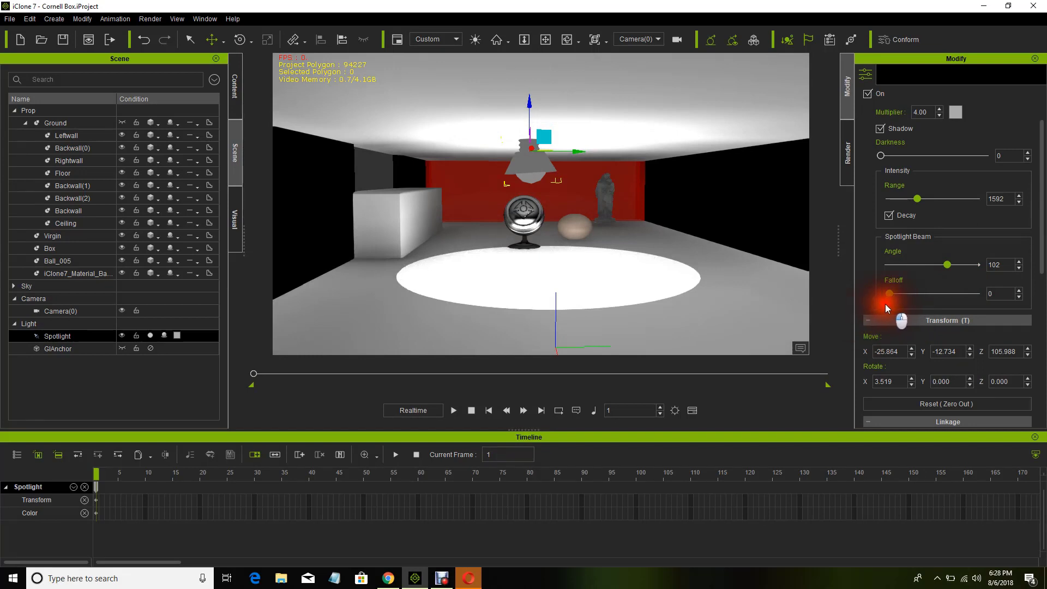
{"action": "left_click_drag", "start_coordinate": [885, 303], "coordinate": [879, 306]}
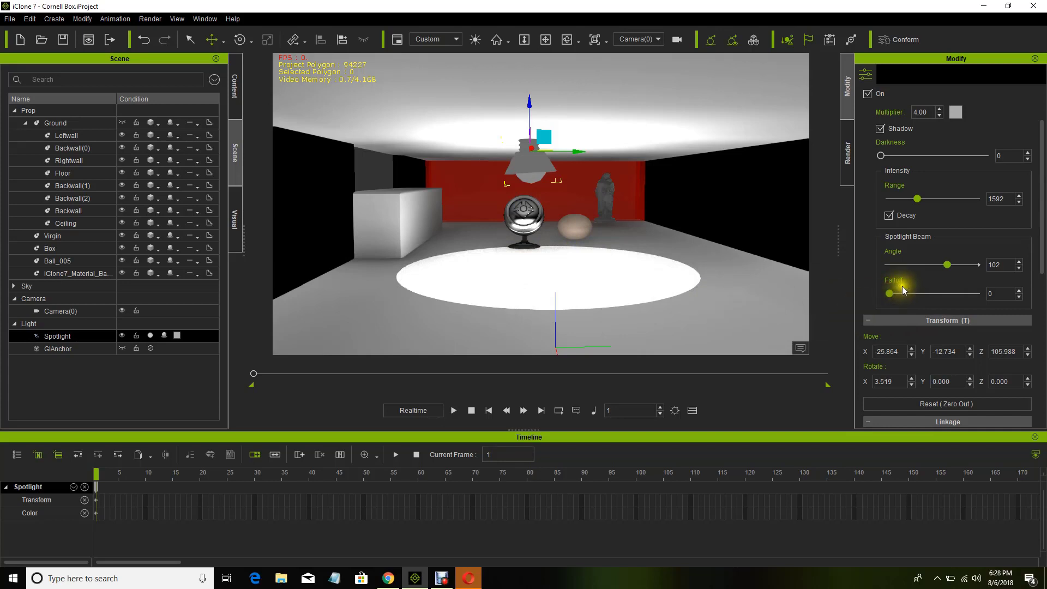
{"action": "left_click", "coordinate": [948, 265]}
{"action": "mouse_move", "coordinate": [949, 264]}
{"action": "left_mouse_down"}
{"action": "mouse_move", "coordinate": [976, 257]}
{"action": "mouse_move", "coordinate": [941, 265]}
{"action": "mouse_move", "coordinate": [979, 257]}
{"action": "mouse_move", "coordinate": [931, 274]}
{"action": "left_mouse_up"}
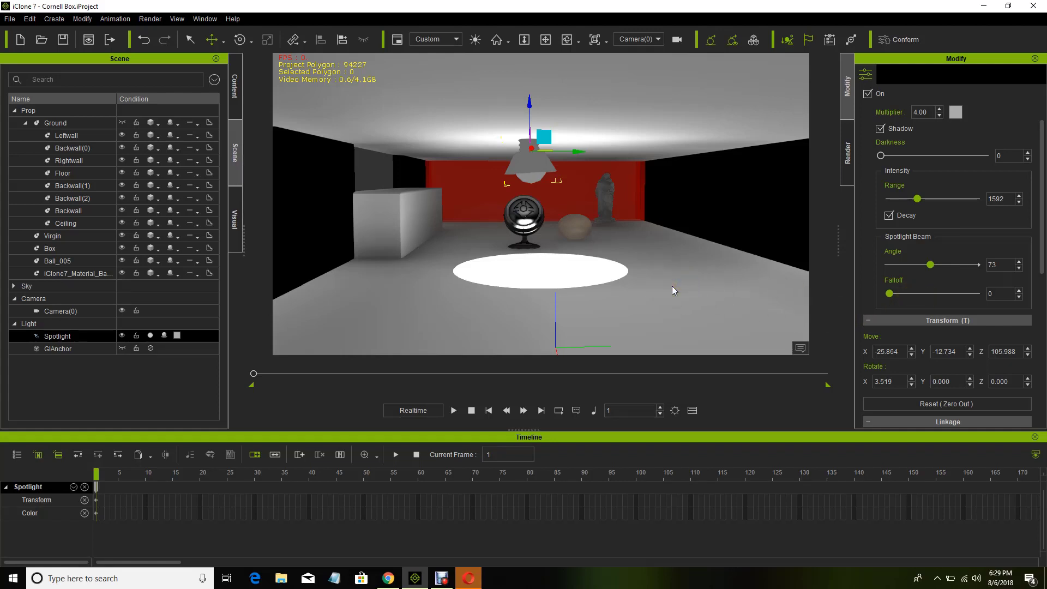
Step: Delete the spotlight and create a point light in its place
{"action": "key", "text": "Delete"}
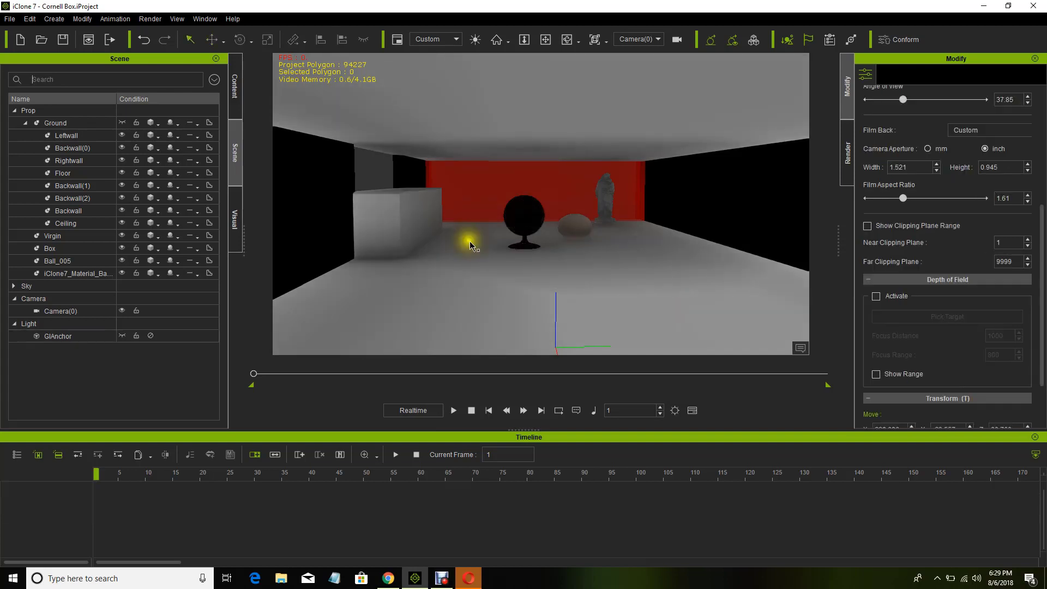
{"action": "left_click", "coordinate": [54, 19]}
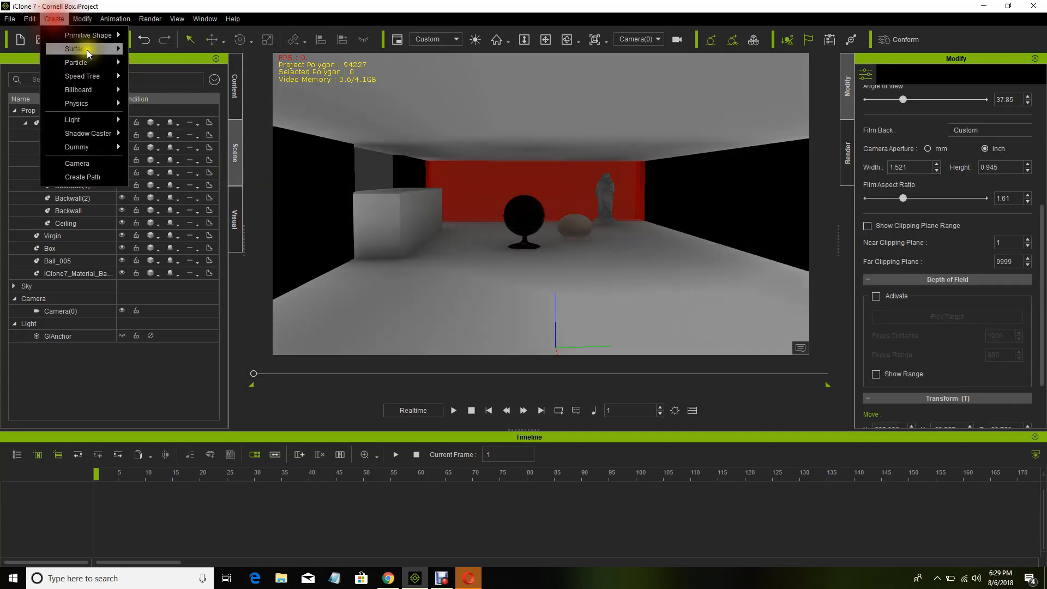
{"action": "mouse_move", "coordinate": [128, 125]}
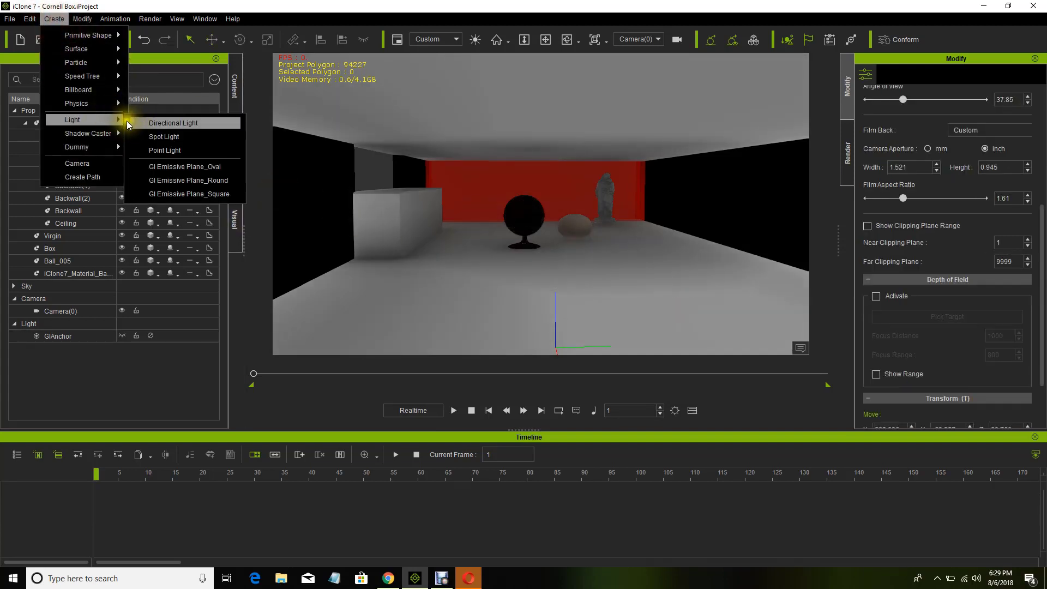
{"action": "left_click", "coordinate": [166, 150]}
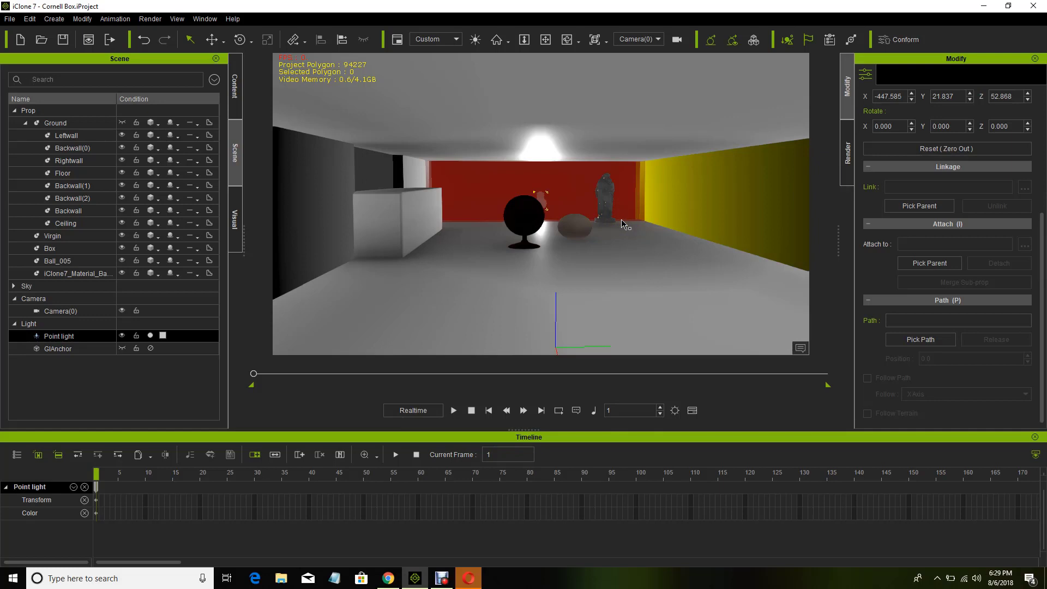
Step: Move the point light towards the camera and upwards to about X -47, Z 76.6
{"action": "type", "text": "w"}
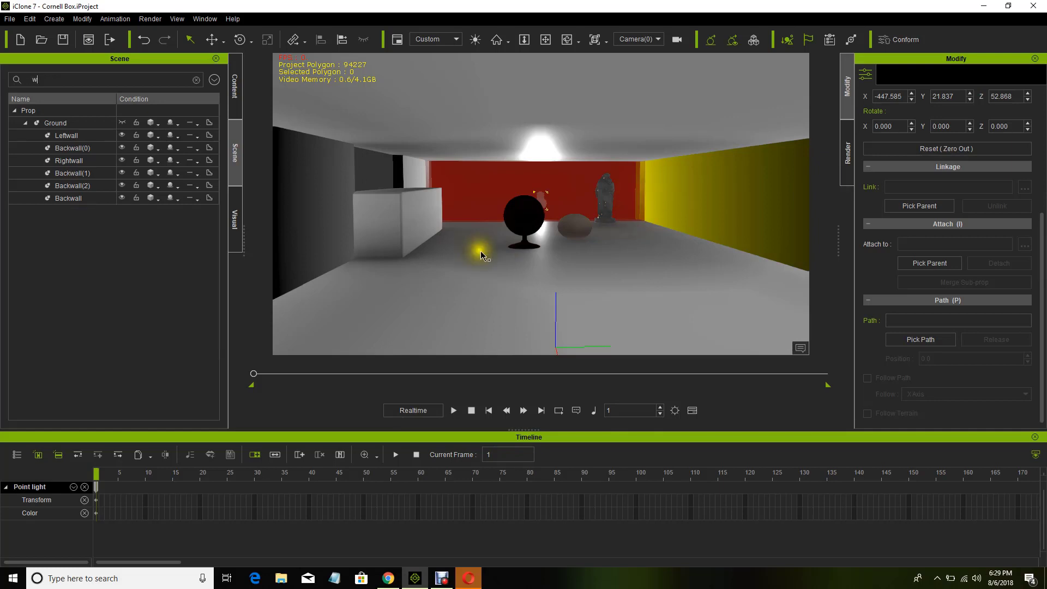
{"action": "key", "text": "BackSpace"}
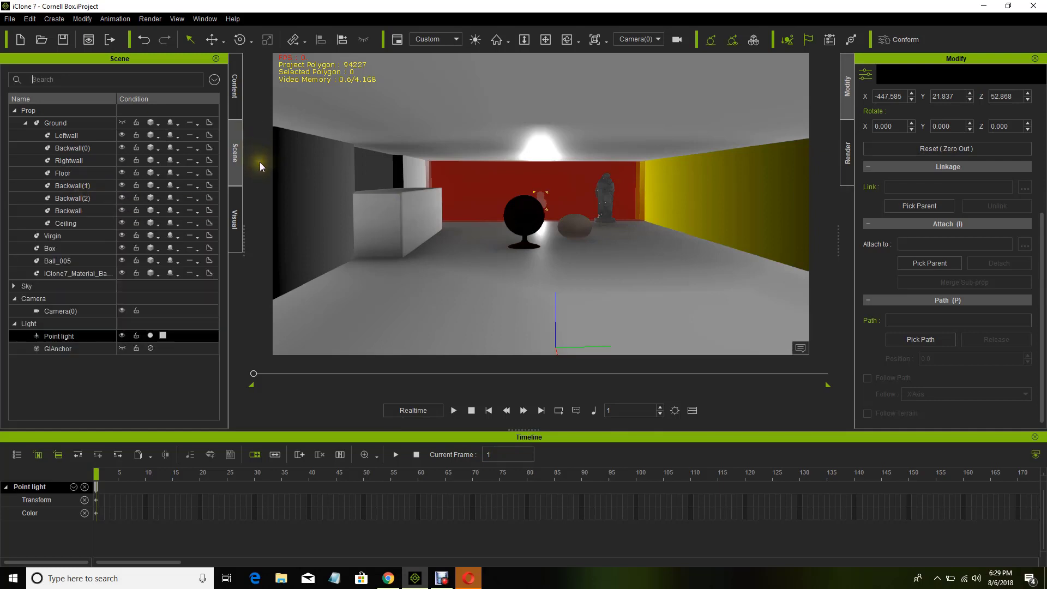
{"action": "left_click", "coordinate": [54, 336]}
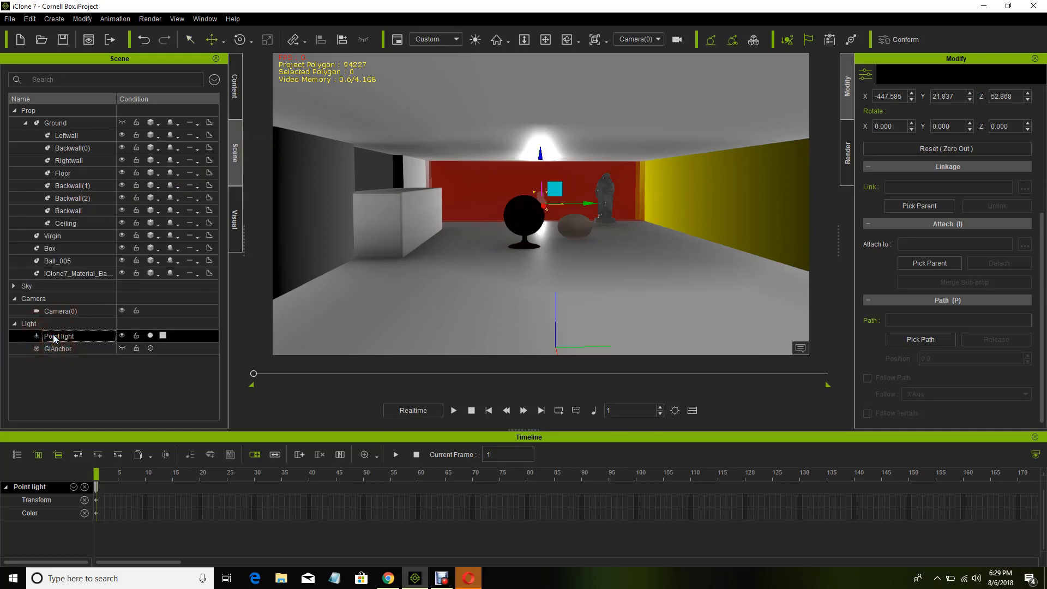
{"action": "left_click_drag", "start_coordinate": [545, 206], "coordinate": [583, 161]}
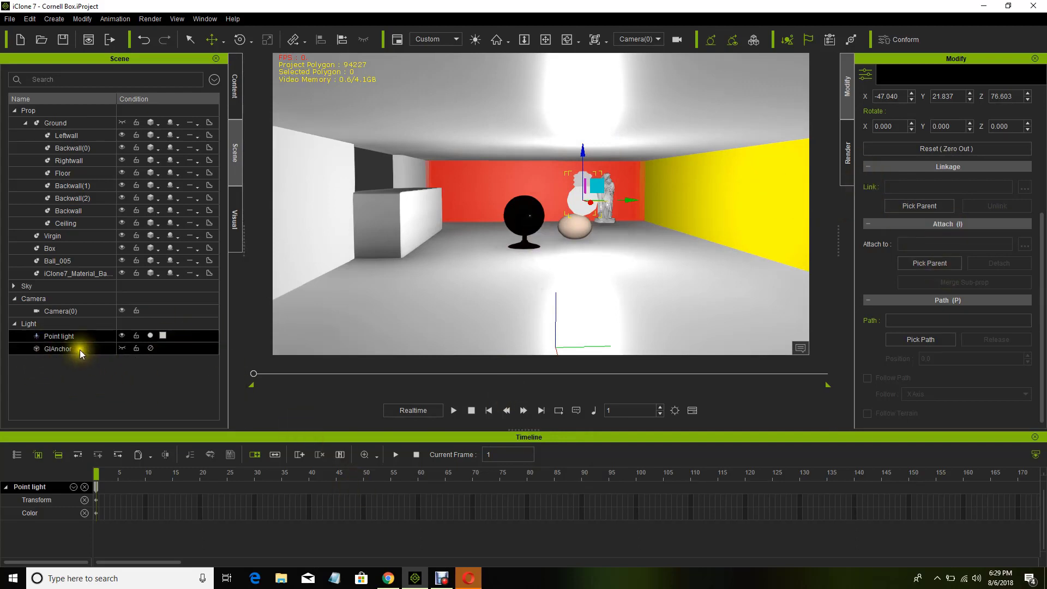
Step: Increase the point light's range to about 3535 and change its colour to pure red (#ff0000)
{"action": "left_click", "coordinate": [74, 337]}
{"action": "scroll", "coordinate": [939, 155], "scroll_direction": "up", "scroll_amount": 4}
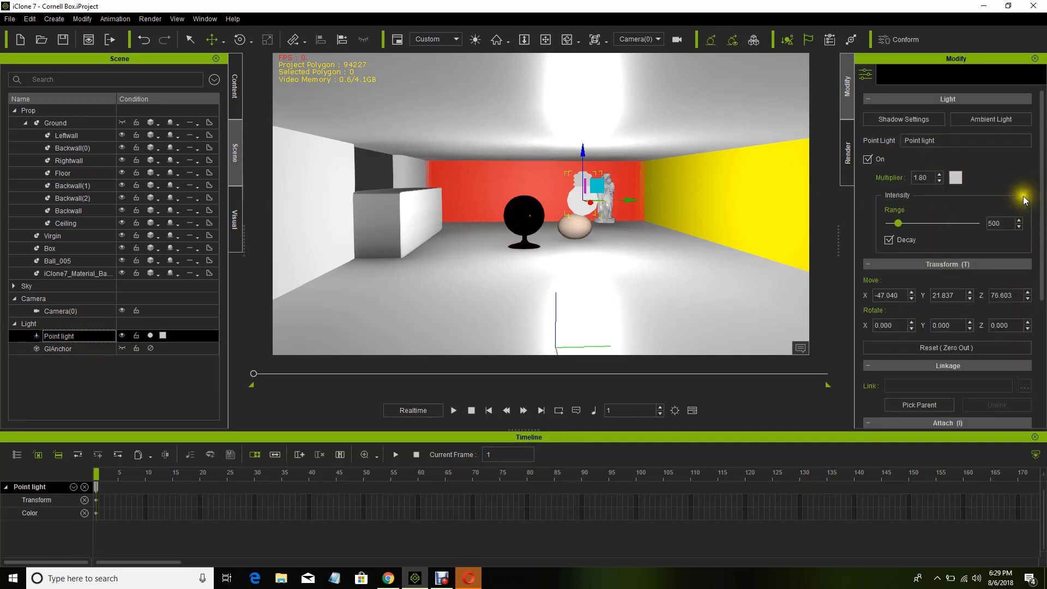
{"action": "left_click_drag", "start_coordinate": [901, 225], "coordinate": [951, 232]}
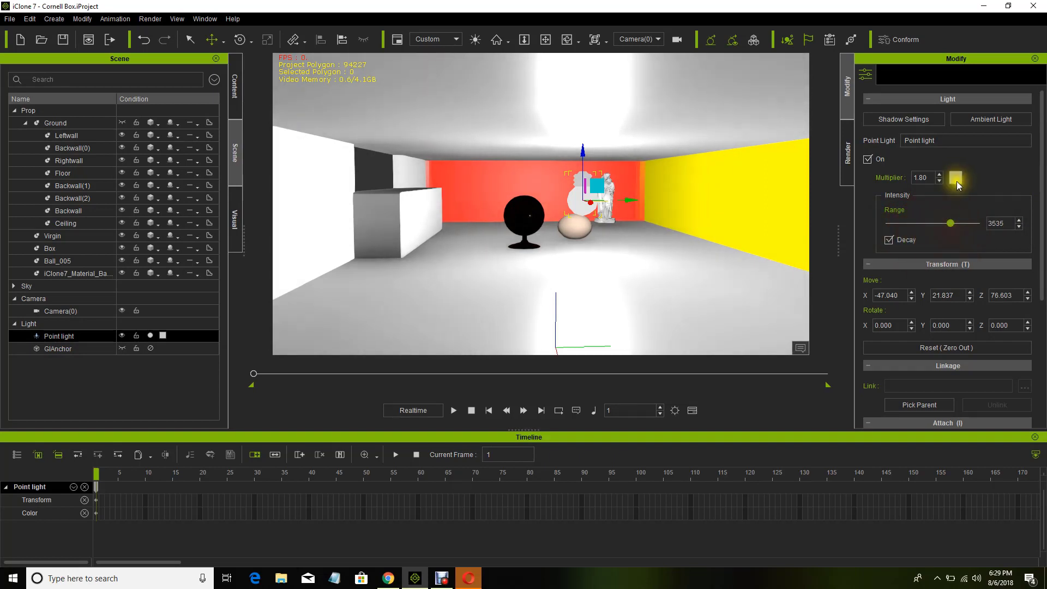
{"action": "left_click", "coordinate": [958, 176]}
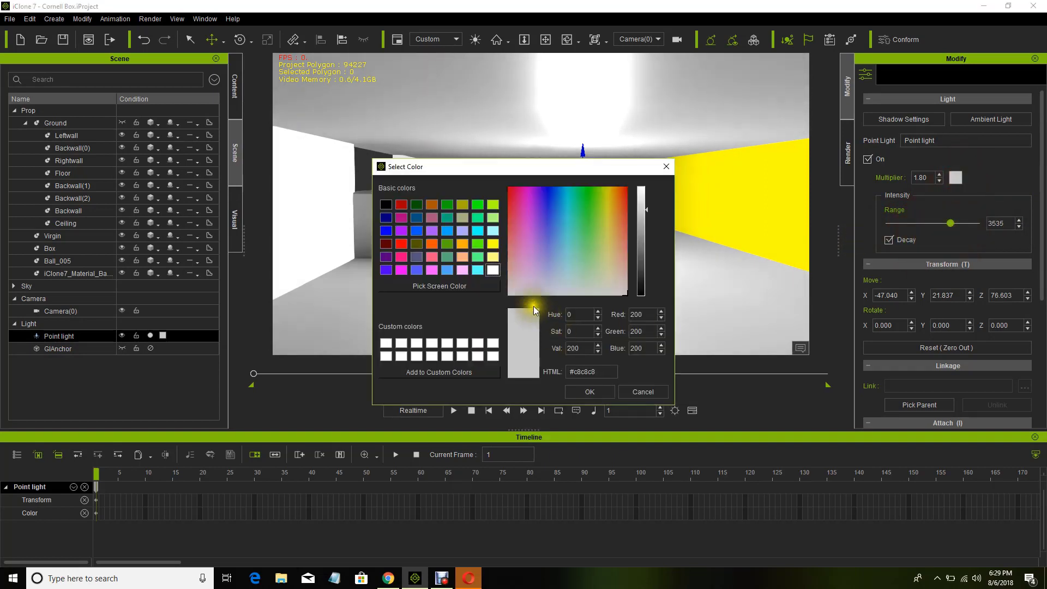
{"action": "left_click", "coordinate": [400, 241]}
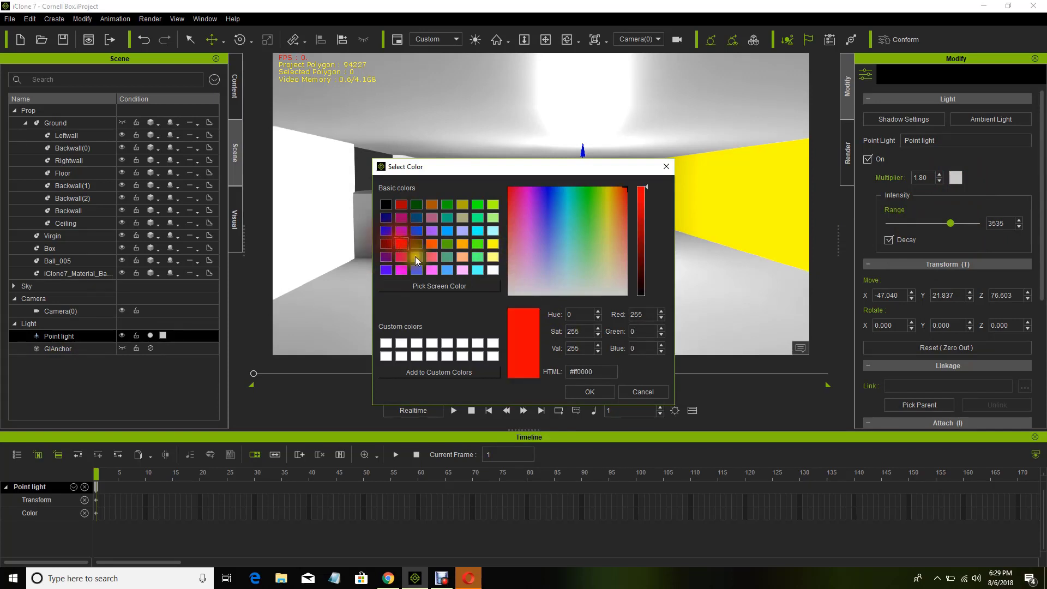
{"action": "left_click", "coordinate": [582, 391]}
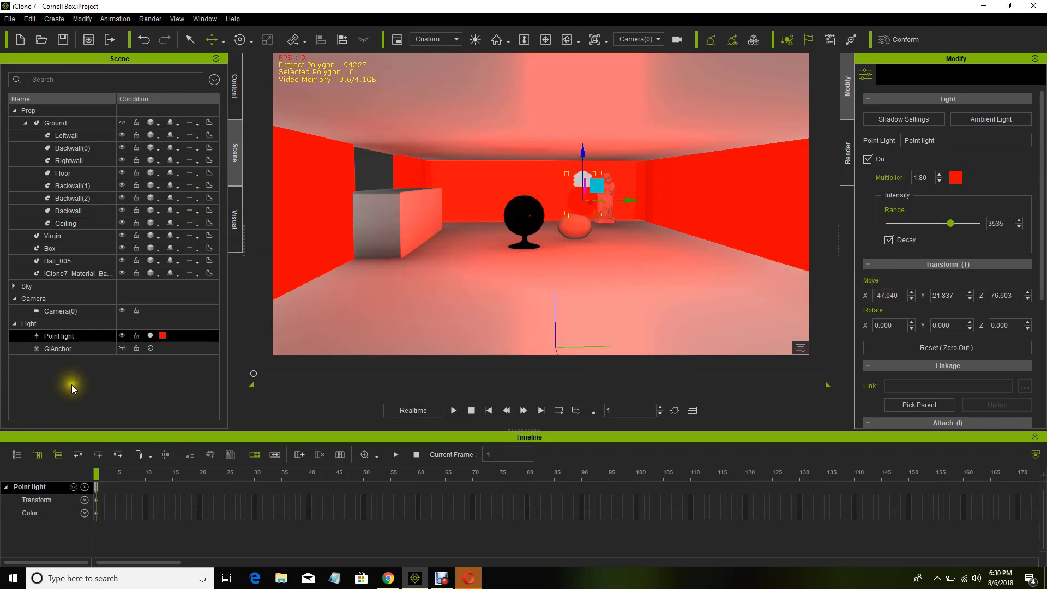
Step: Delete the point light and review the available light types, including the GI emissive planes
{"action": "key", "text": "Delete"}
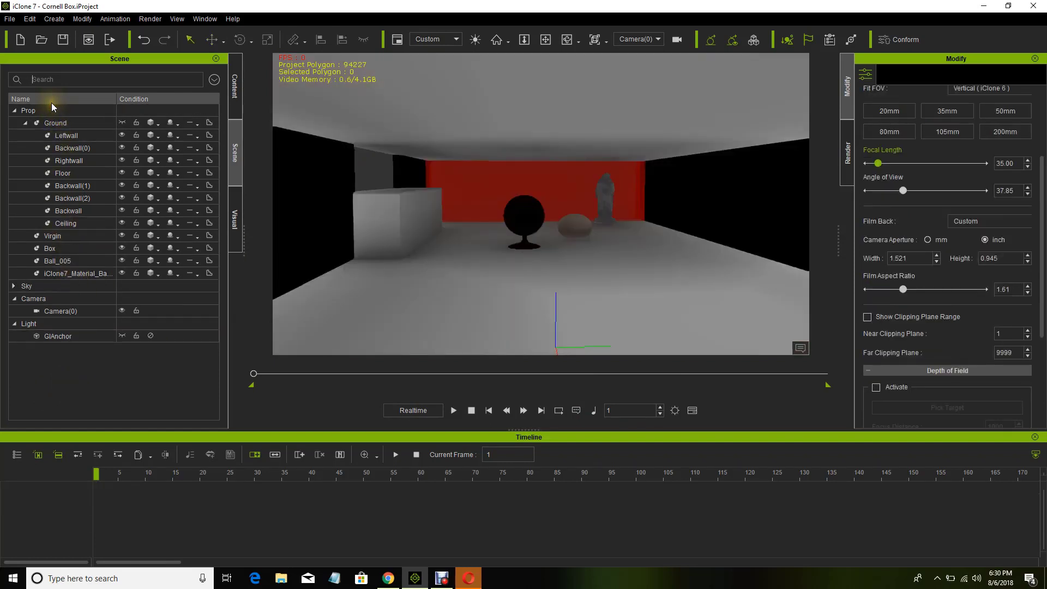
{"action": "left_click", "coordinate": [55, 20]}
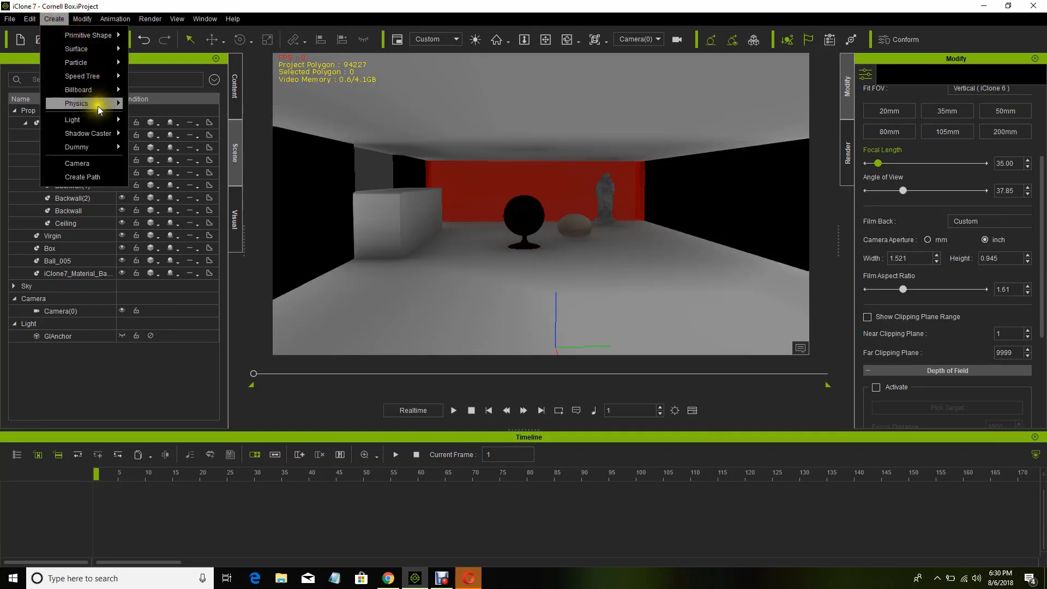
{"action": "left_click", "coordinate": [100, 120]}
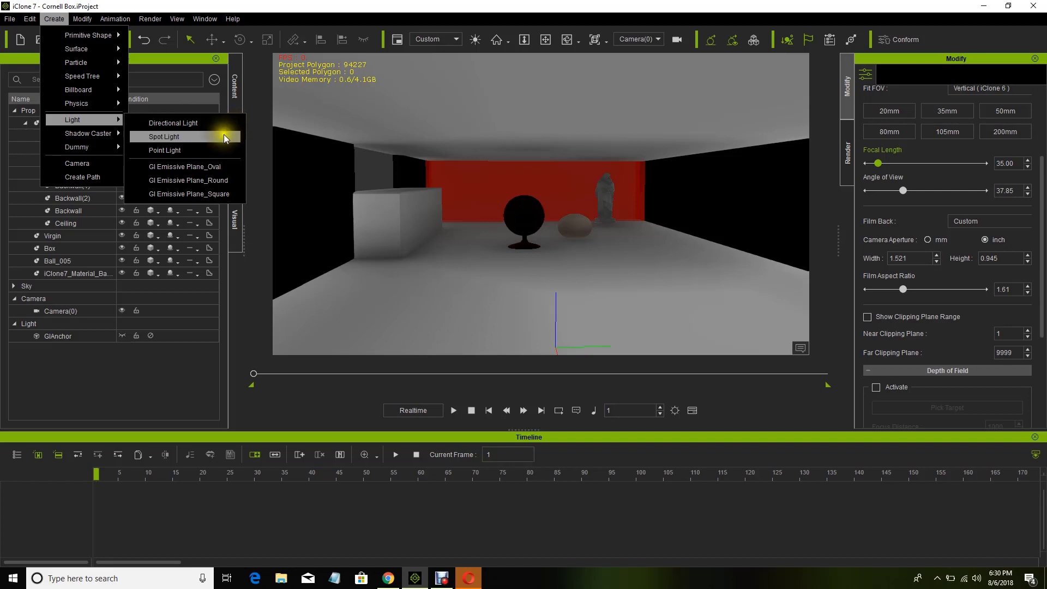
{"action": "left_click", "coordinate": [221, 179]}
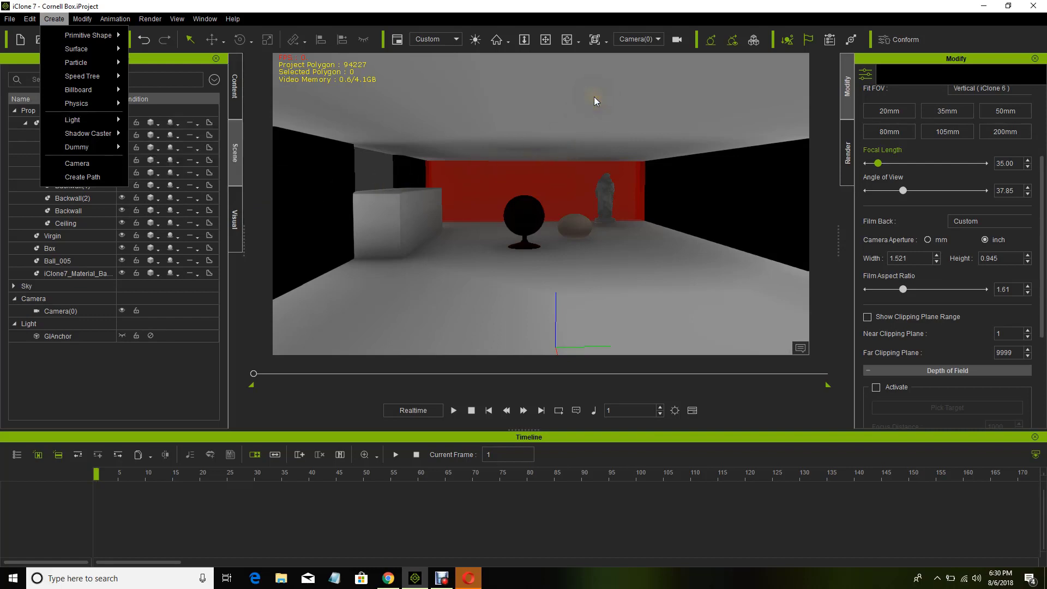
{"action": "left_click", "coordinate": [560, 96]}
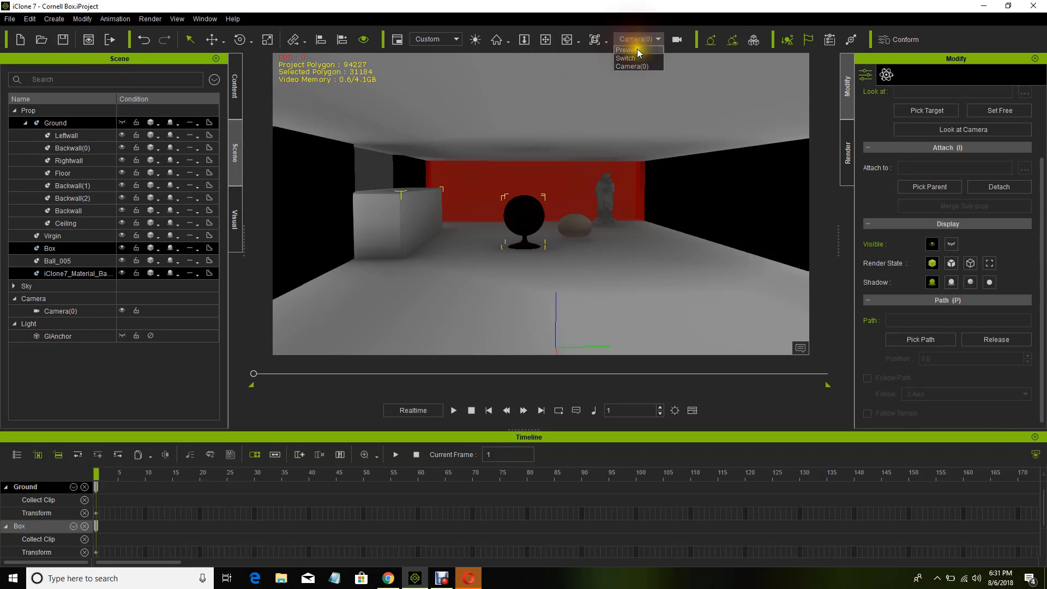
Step: Switch the viewport to the Preview camera and open the HDRI folder of the atmosphere templates
{"action": "left_click", "coordinate": [637, 51]}
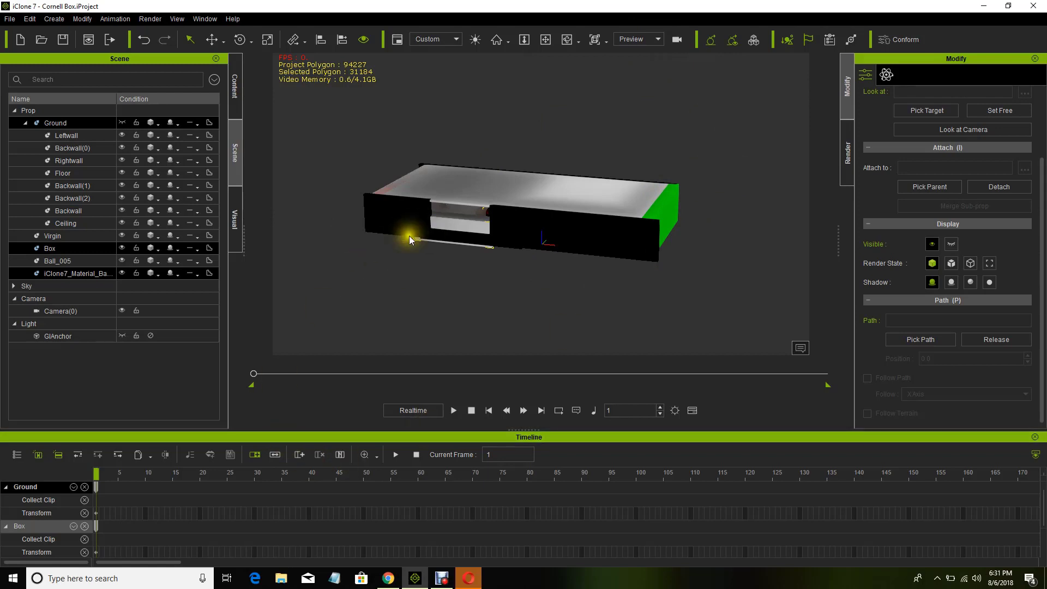
{"action": "left_click", "coordinate": [238, 86]}
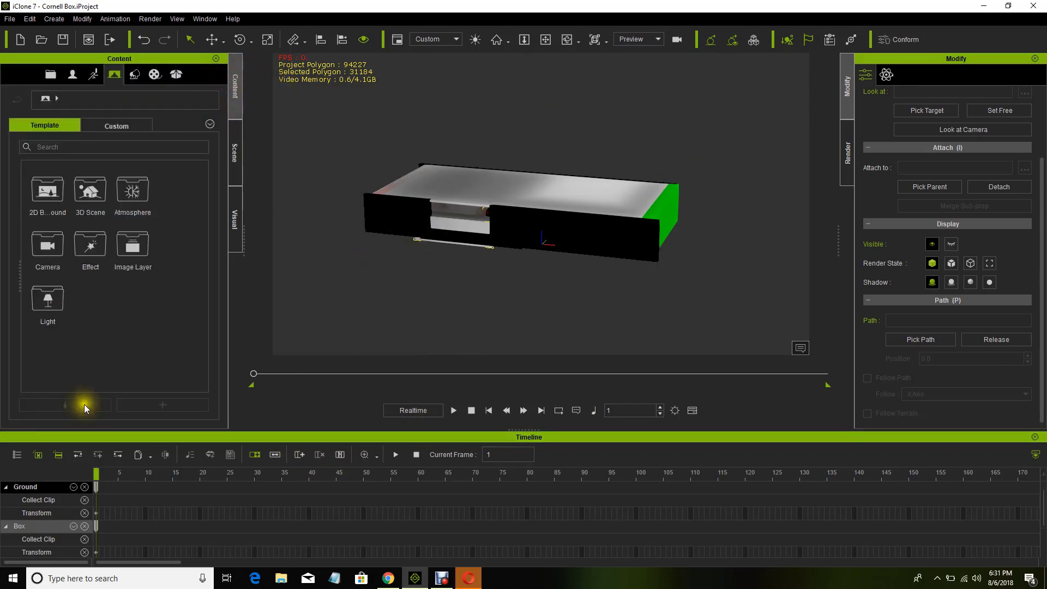
{"action": "double_click", "coordinate": [141, 194]}
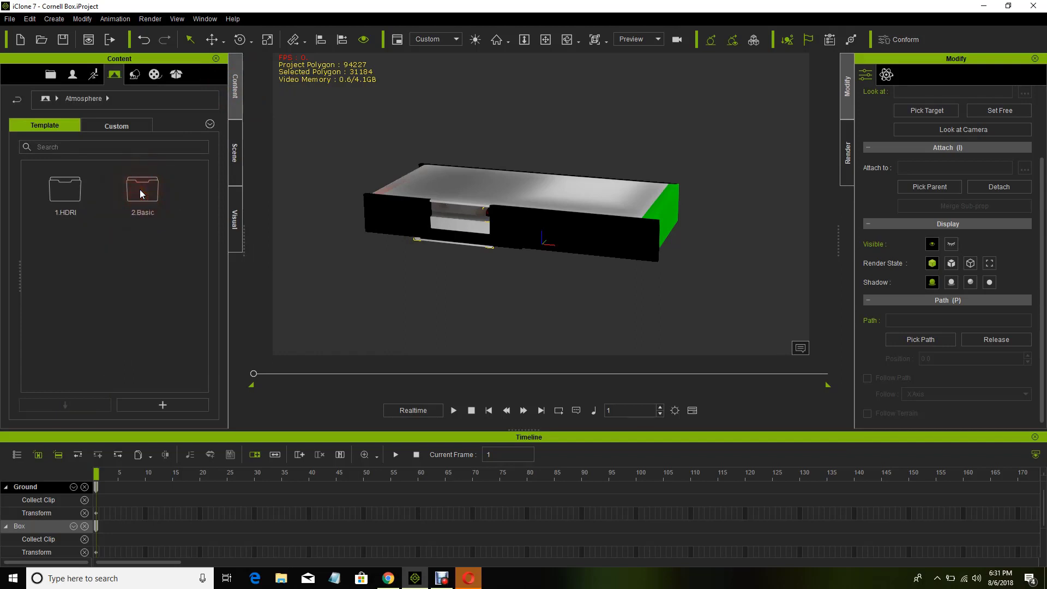
{"action": "double_click", "coordinate": [73, 189]}
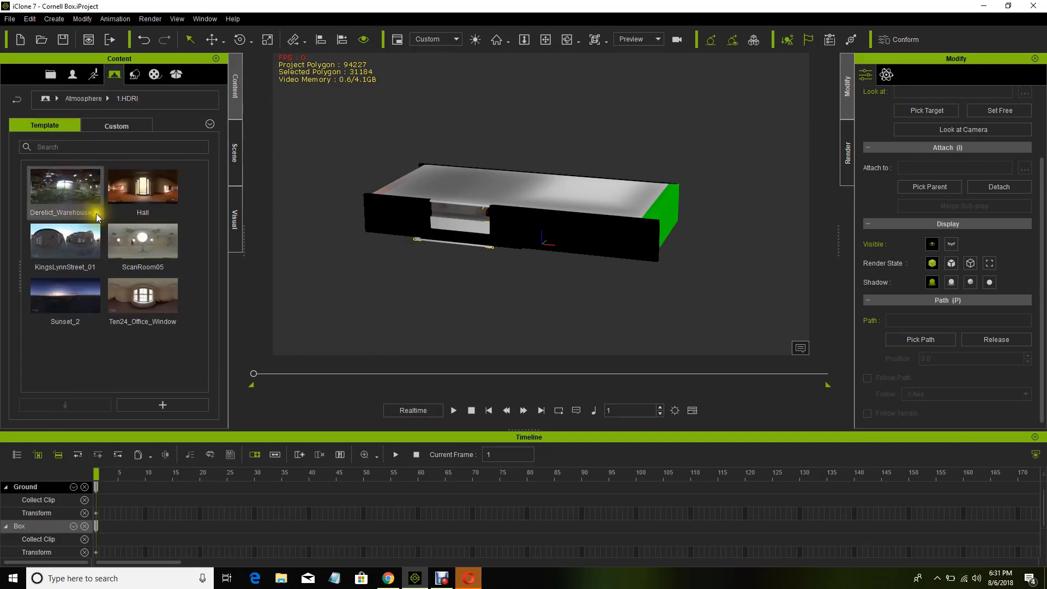
Step: Apply the ScanRoom05 HDRI atmosphere to the scene, and replace it with the 3-point light template from the Basic atmospheres
{"action": "double_click", "coordinate": [145, 247]}
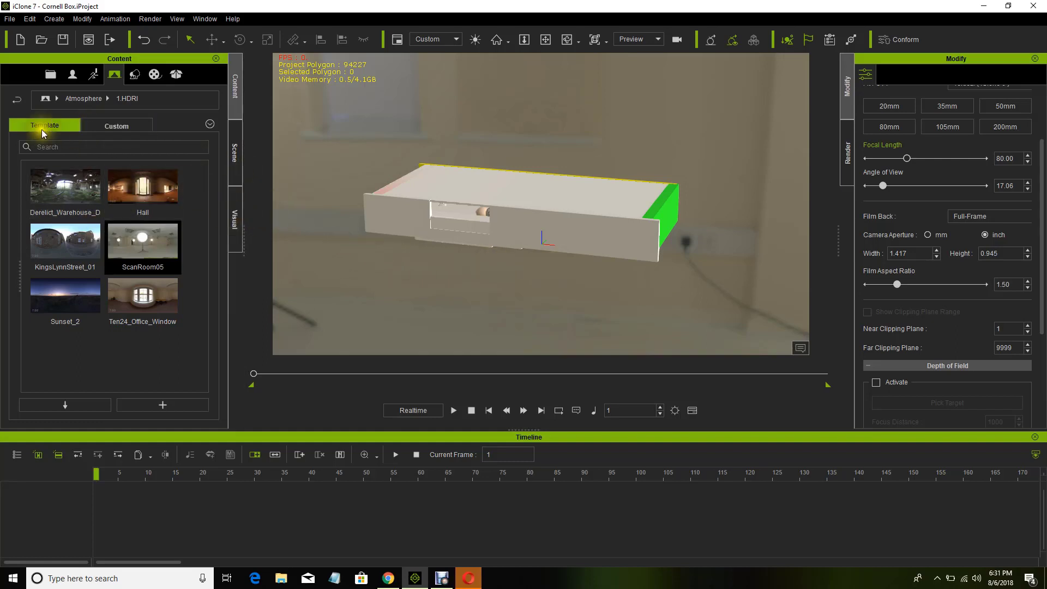
{"action": "left_click", "coordinate": [16, 98]}
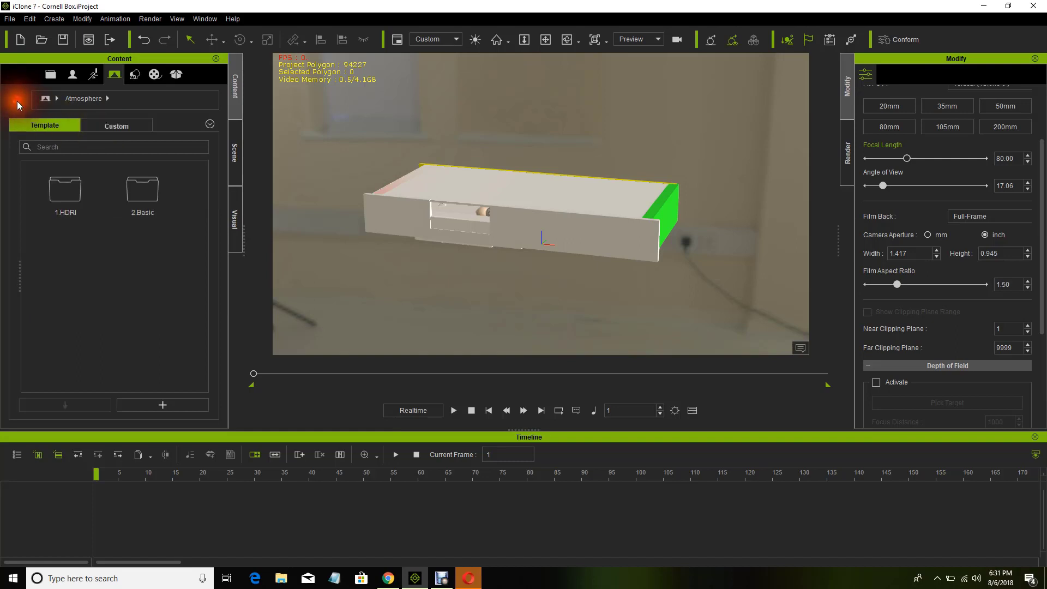
{"action": "left_click", "coordinate": [154, 201]}
{"action": "left_click", "coordinate": [154, 201]}
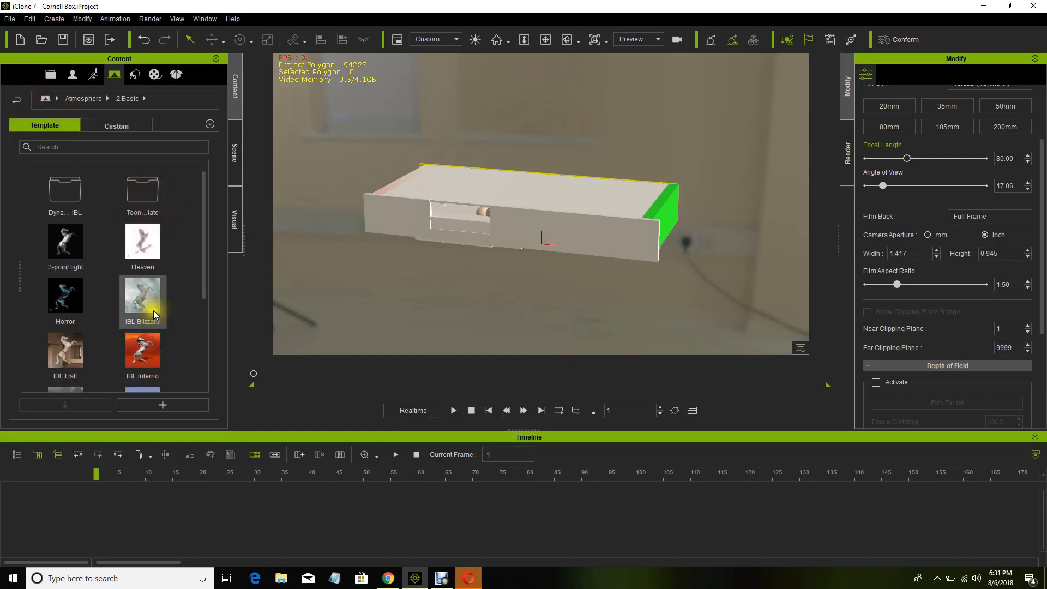
{"action": "left_click_drag", "start_coordinate": [74, 249], "coordinate": [466, 351]}
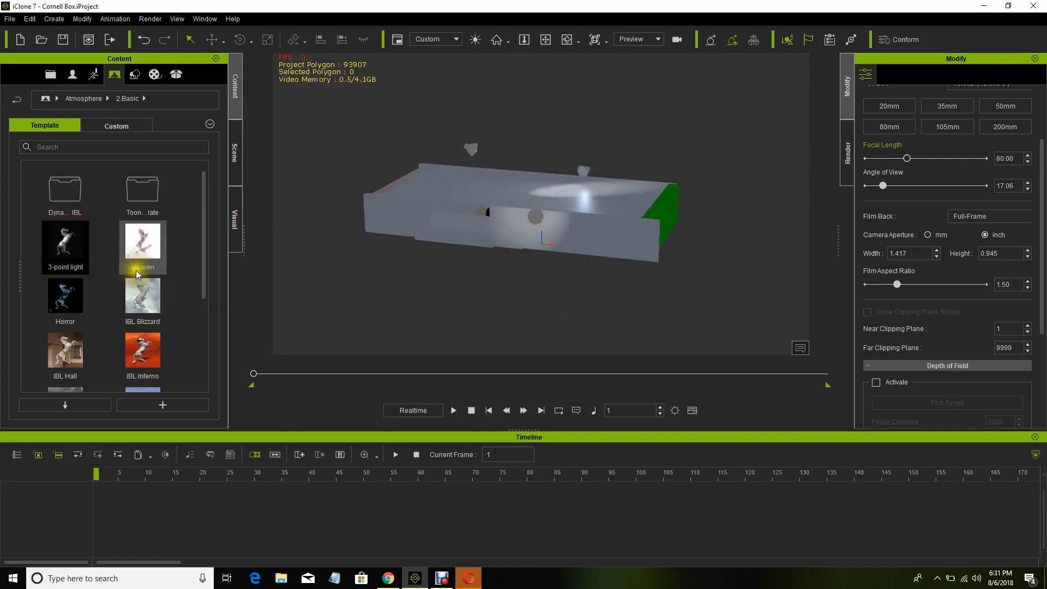
Step: Apply the Heaven atmosphere to the Cornell box scene, and replace it with the IBL Inferno atmosphere
{"action": "double_click", "coordinate": [149, 251]}
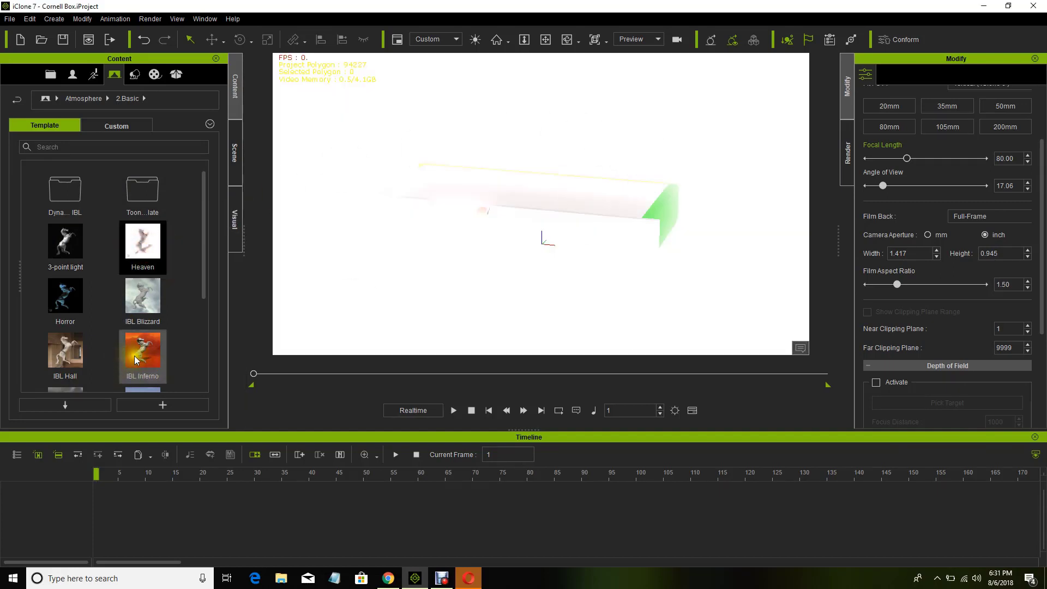
{"action": "scroll", "coordinate": [134, 356], "scroll_direction": "down", "scroll_amount": 3}
{"action": "double_click", "coordinate": [150, 210]}
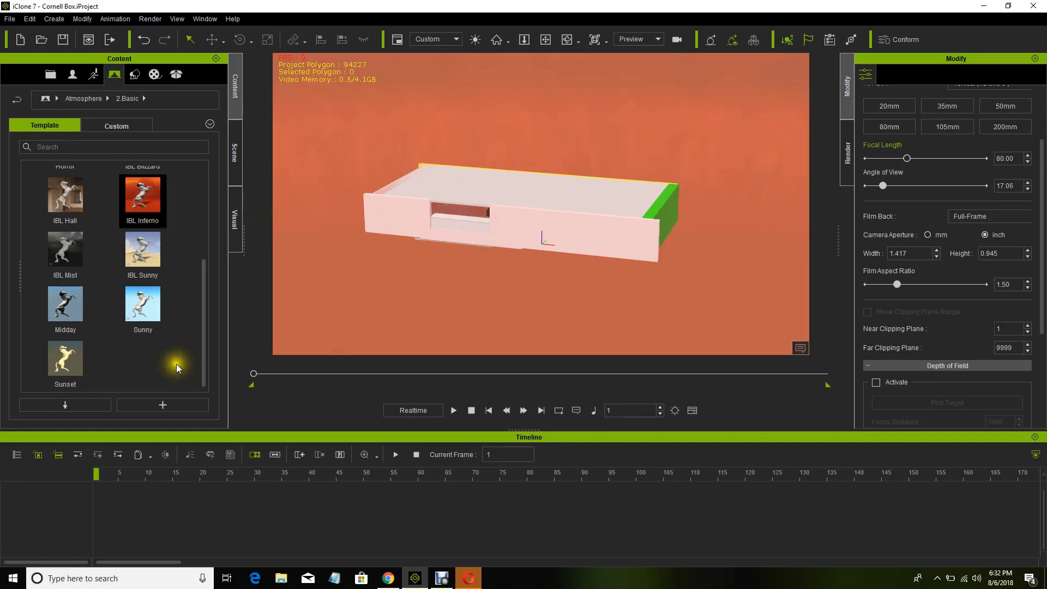
Step: Apply the Blue shade atmosphere from the Toon Shader Template folder of the Basic atmospheres
{"action": "scroll", "coordinate": [167, 335], "scroll_direction": "up", "scroll_amount": 3}
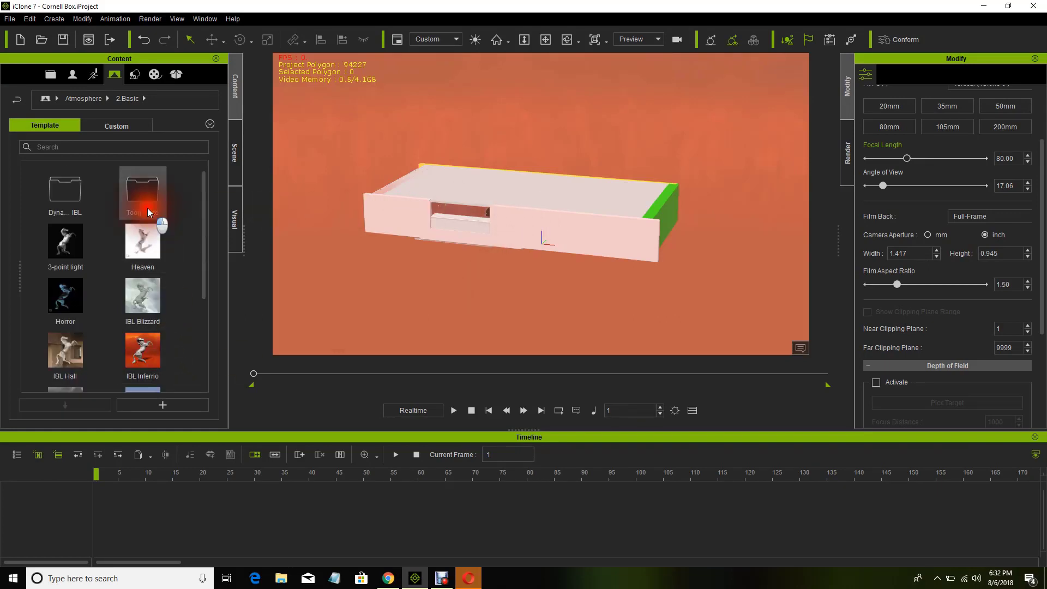
{"action": "double_click", "coordinate": [152, 210]}
{"action": "double_click", "coordinate": [66, 194]}
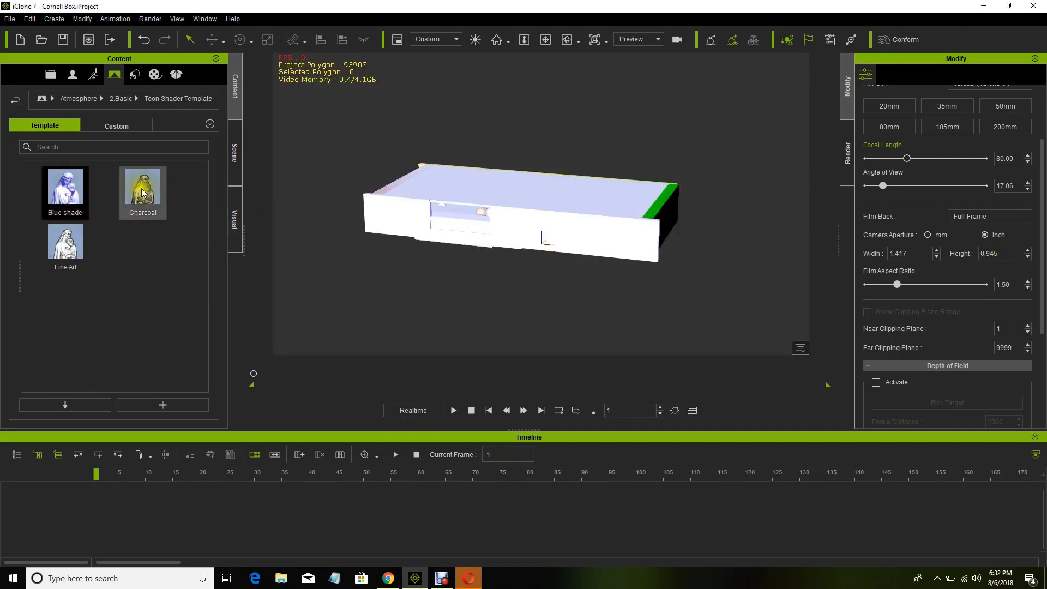
Step: Apply the HDR IBL 01 atmosphere from the Dynamic IBL folder, and replace it with HDR IBL 02
{"action": "left_click", "coordinate": [12, 104]}
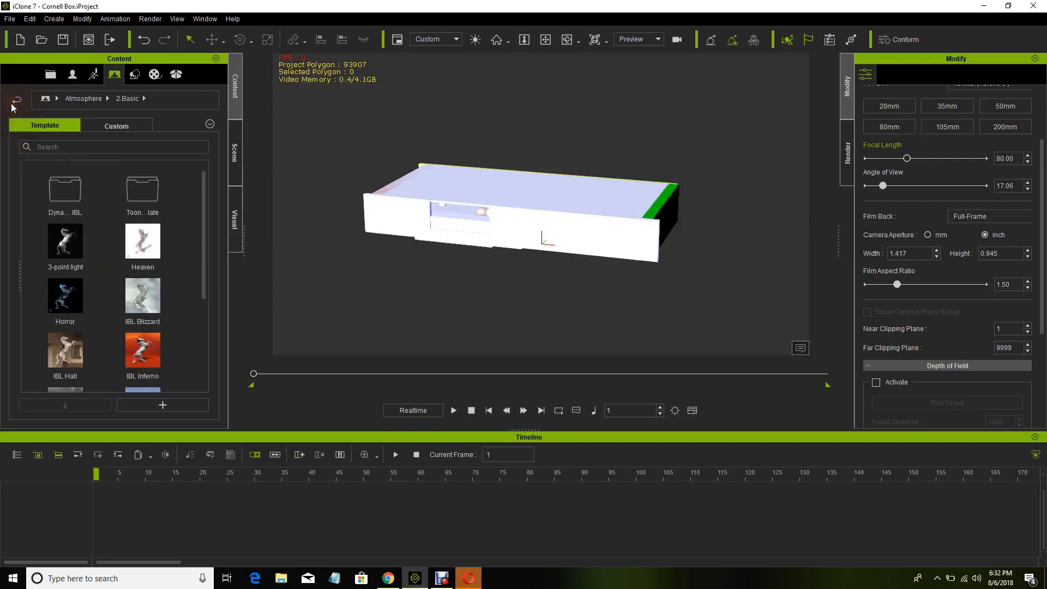
{"action": "double_click", "coordinate": [70, 194]}
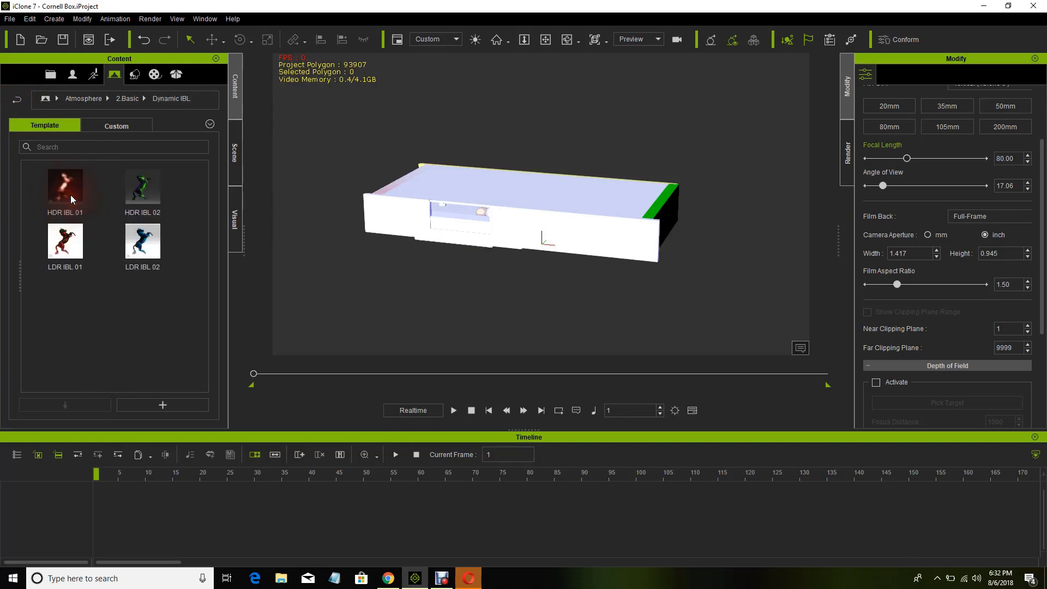
{"action": "double_click", "coordinate": [73, 189]}
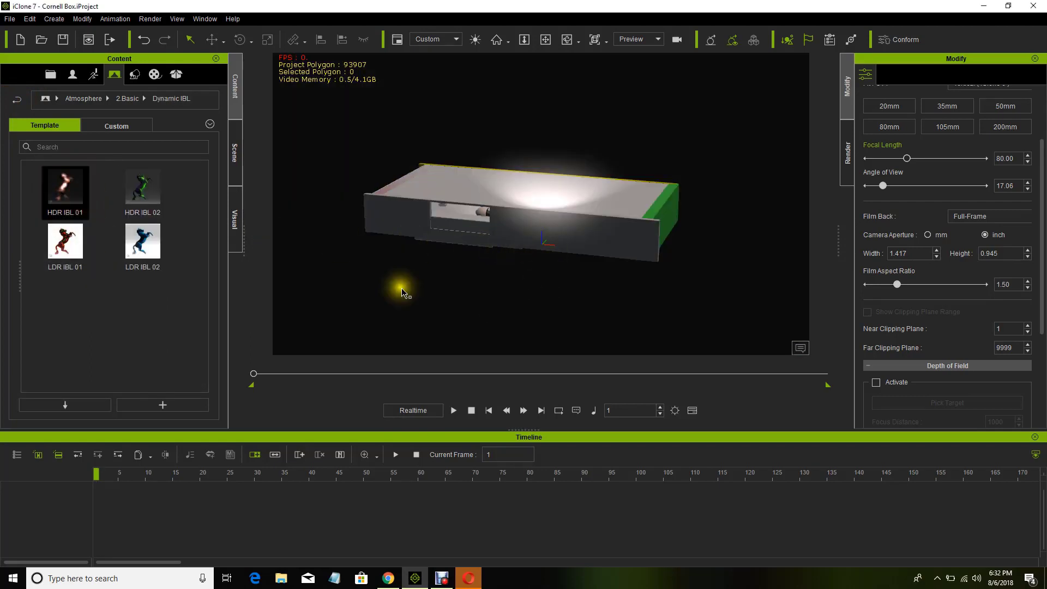
{"action": "double_click", "coordinate": [155, 187]}
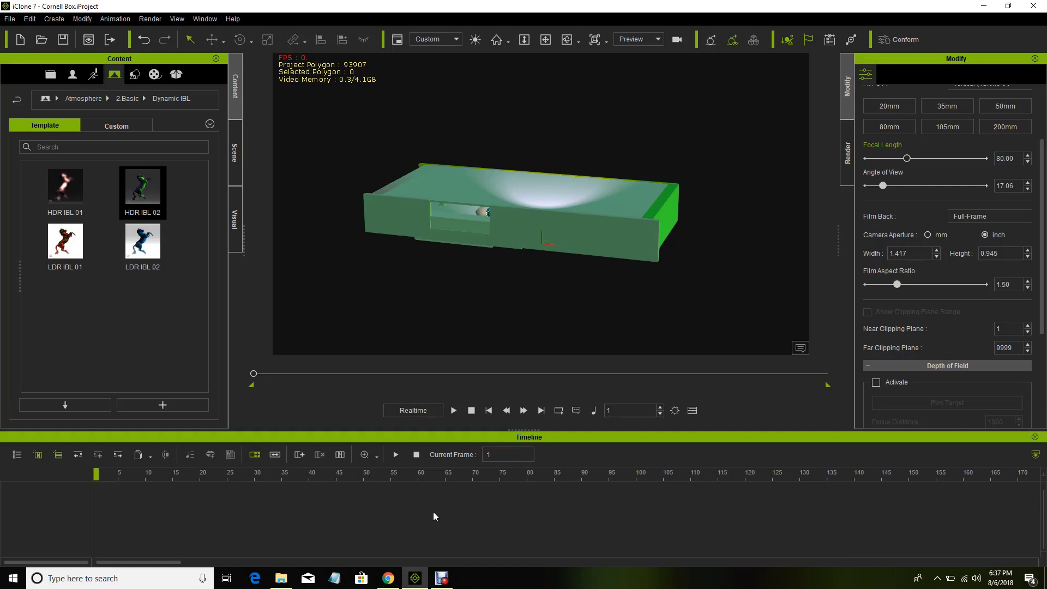
Step: Close the Cornell box scene by starting a new empty project
{"action": "left_click", "coordinate": [433, 513]}
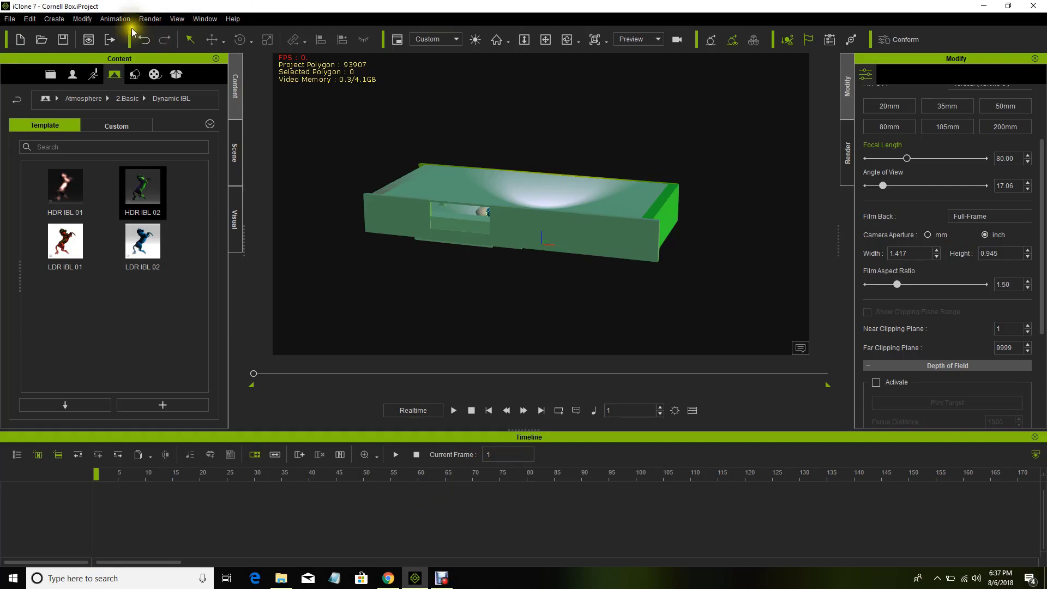
{"action": "left_click", "coordinate": [13, 19]}
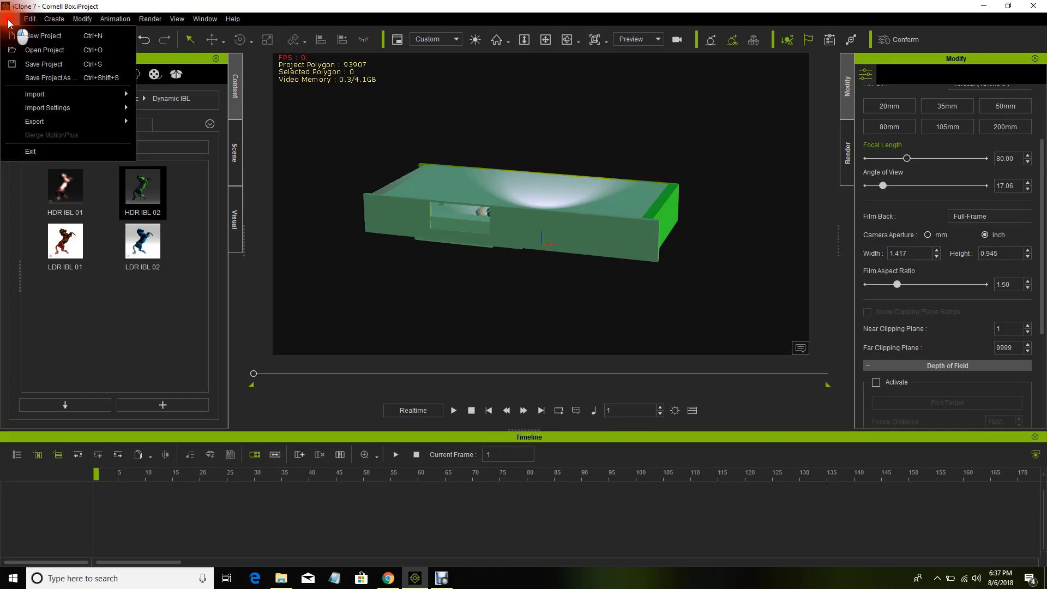
{"action": "left_click", "coordinate": [32, 33]}
{"action": "left_click", "coordinate": [540, 316]}
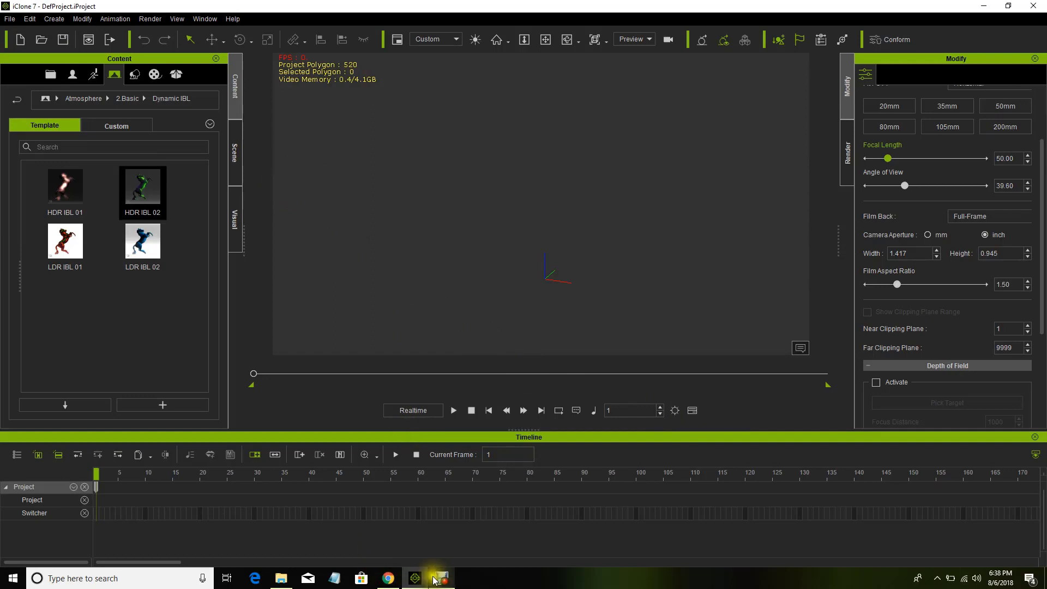
Step: Switch to File Explorer and extract the Avatar_SK_cobra archive in place inside the iClone Animal Pack01 folder
{"action": "left_click", "coordinate": [281, 577]}
{"action": "left_click", "coordinate": [510, 227]}
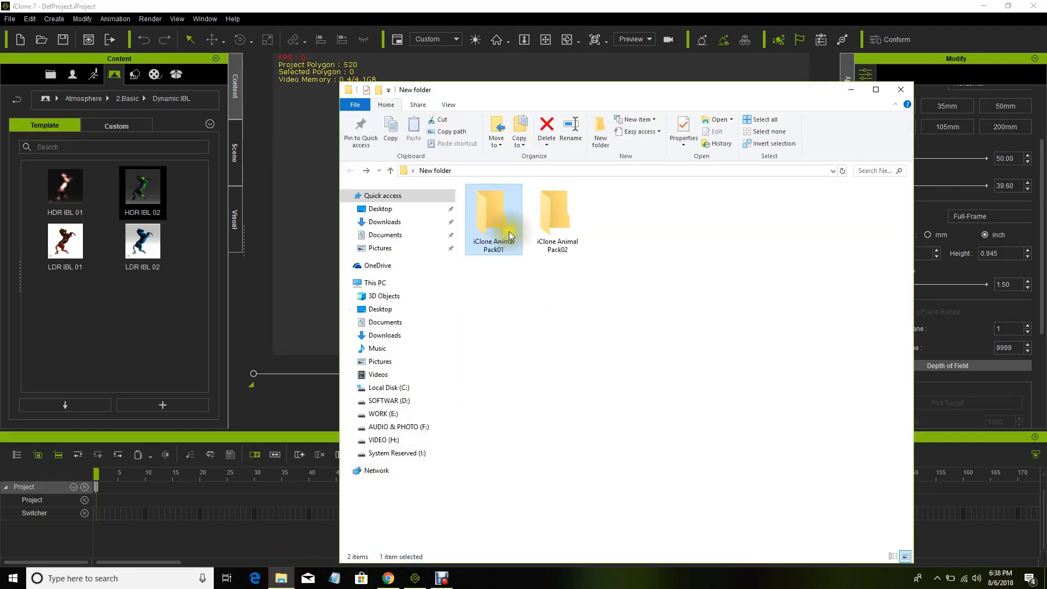
{"action": "double_click", "coordinate": [513, 225]}
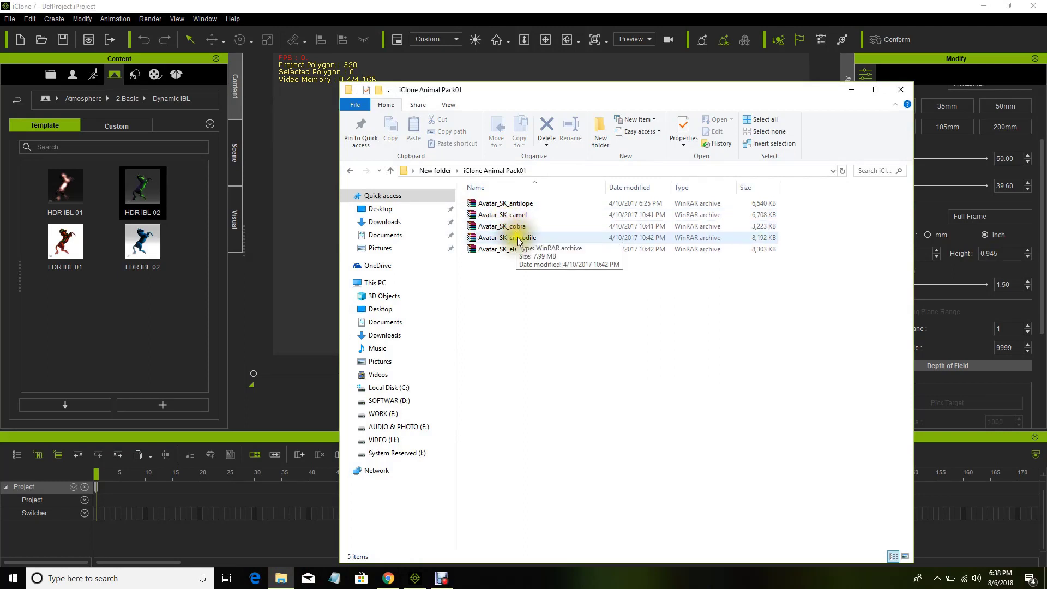
{"action": "left_click", "coordinate": [507, 227]}
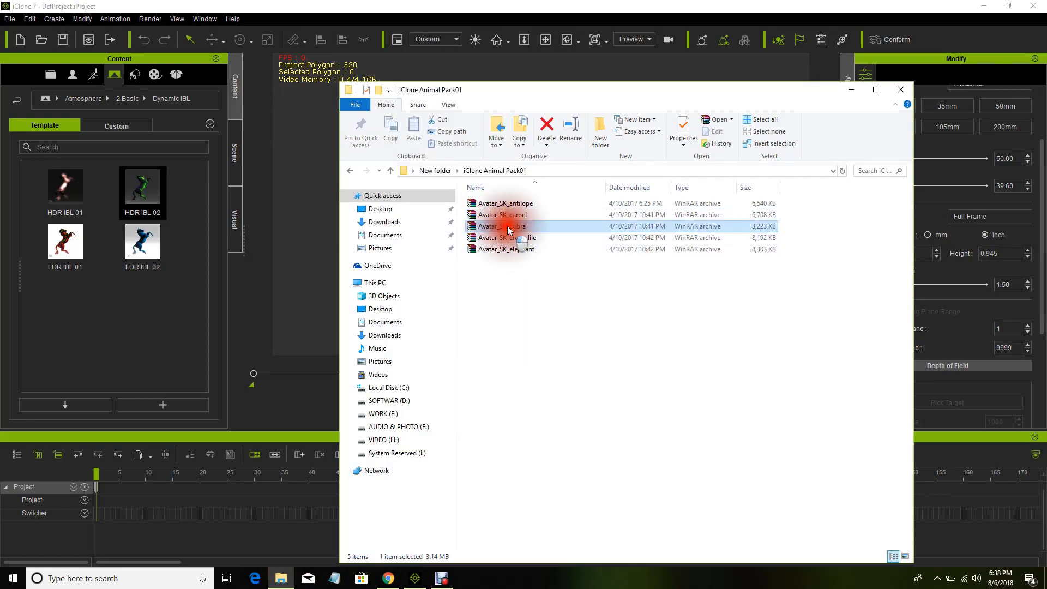
{"action": "right_click", "coordinate": [508, 228]}
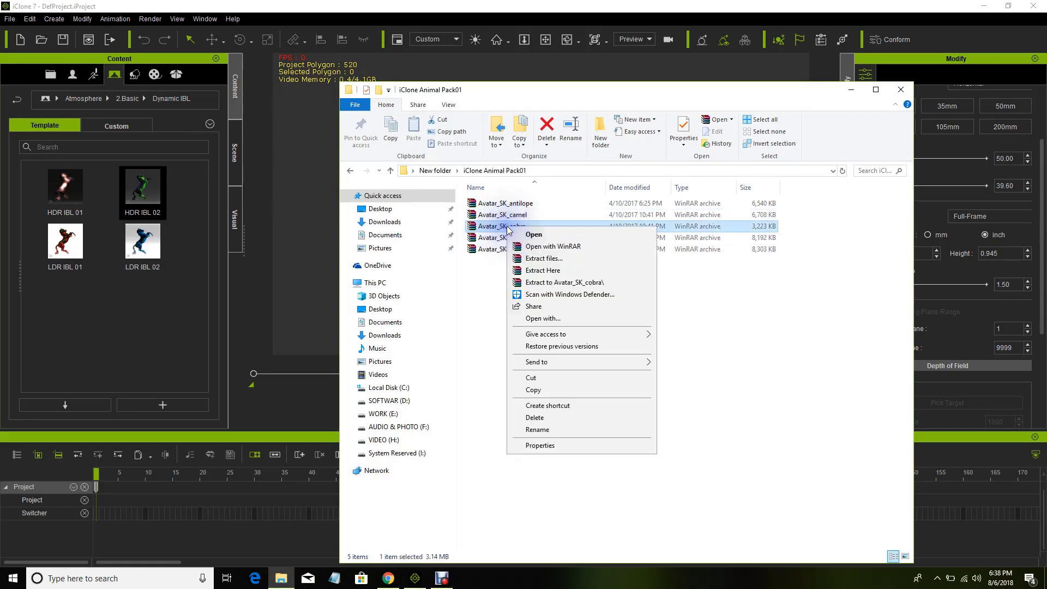
{"action": "left_click", "coordinate": [546, 272]}
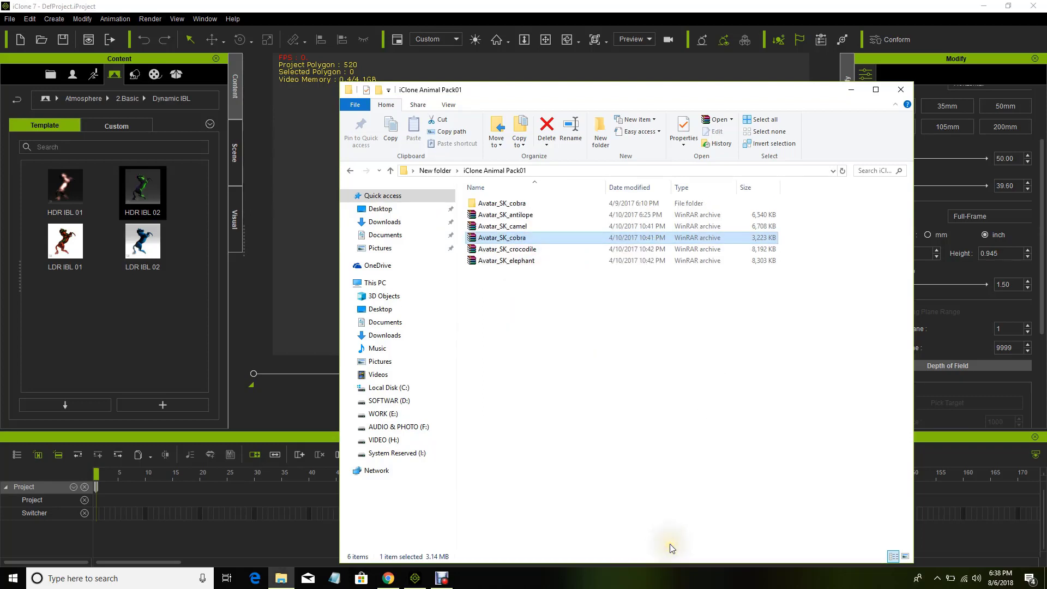
Step: Load the Avatar_SK_cobra avatar from the extracted folder into the iClone viewport
{"action": "double_click", "coordinate": [496, 204]}
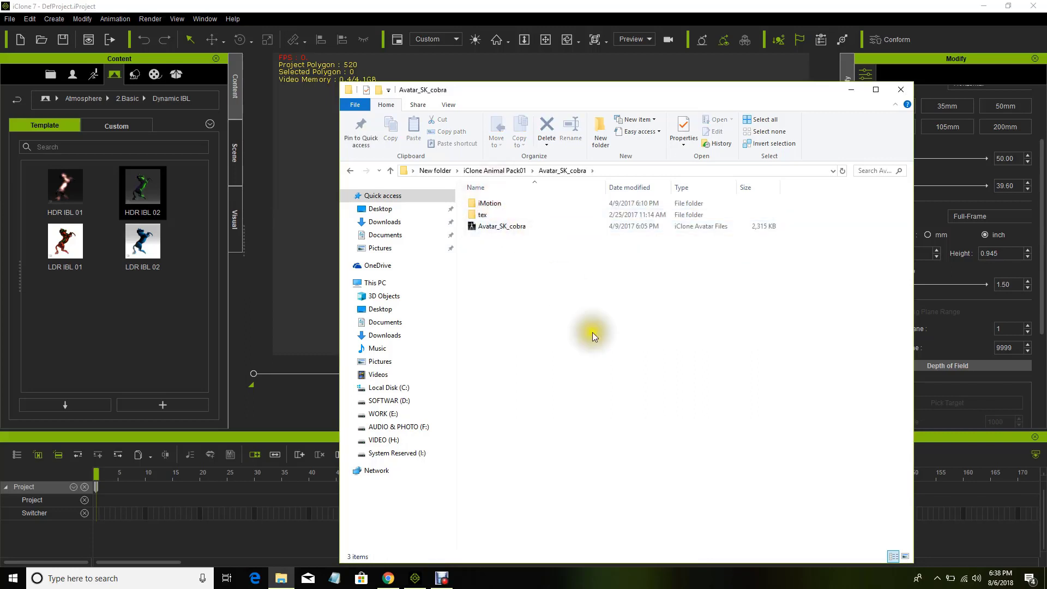
{"action": "left_click_drag", "start_coordinate": [566, 89], "coordinate": [802, 48]}
{"action": "left_click", "coordinate": [724, 188]}
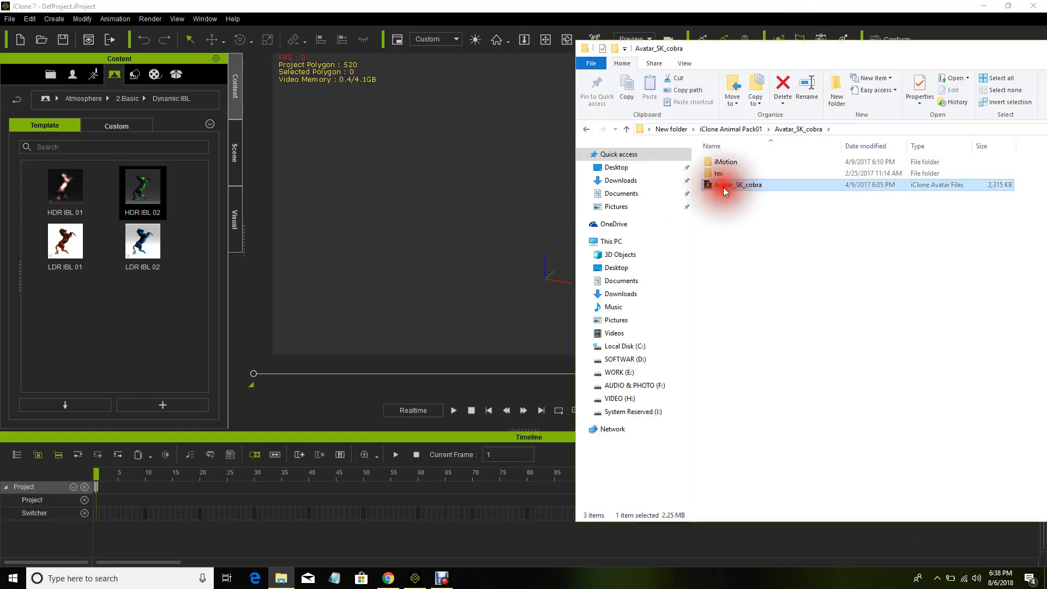
{"action": "left_click_drag", "start_coordinate": [729, 187], "coordinate": [467, 214]}
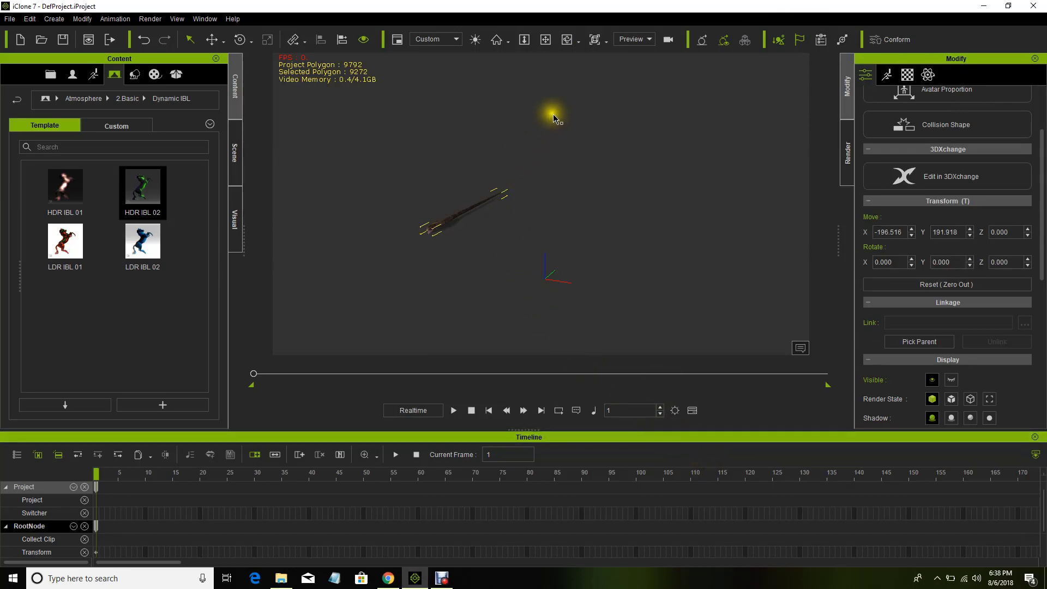
{"action": "left_click", "coordinate": [495, 39]}
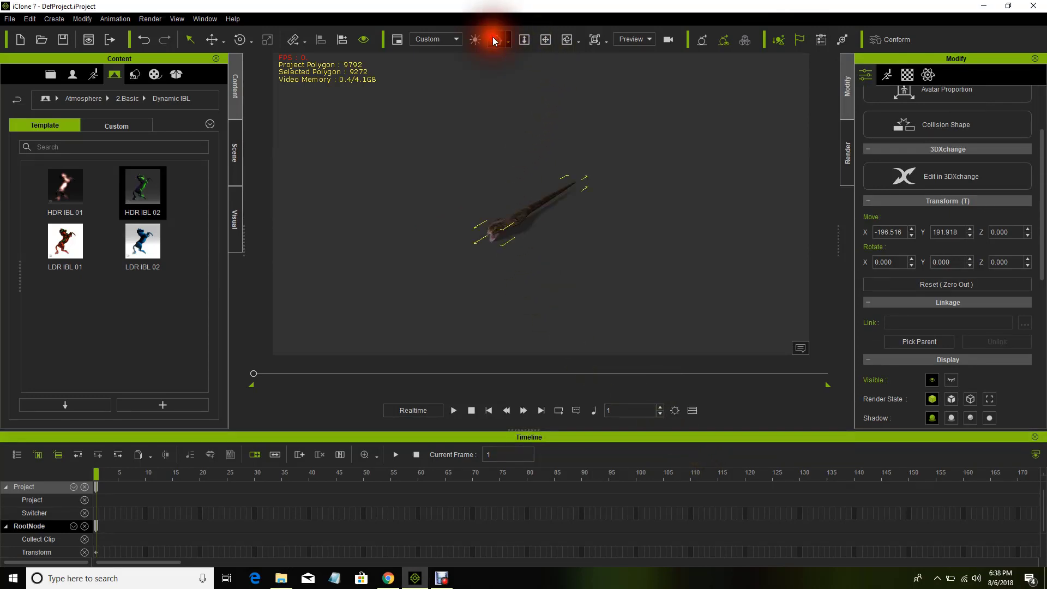
{"action": "right_click_drag", "start_coordinate": [586, 248], "coordinate": [492, 285]}
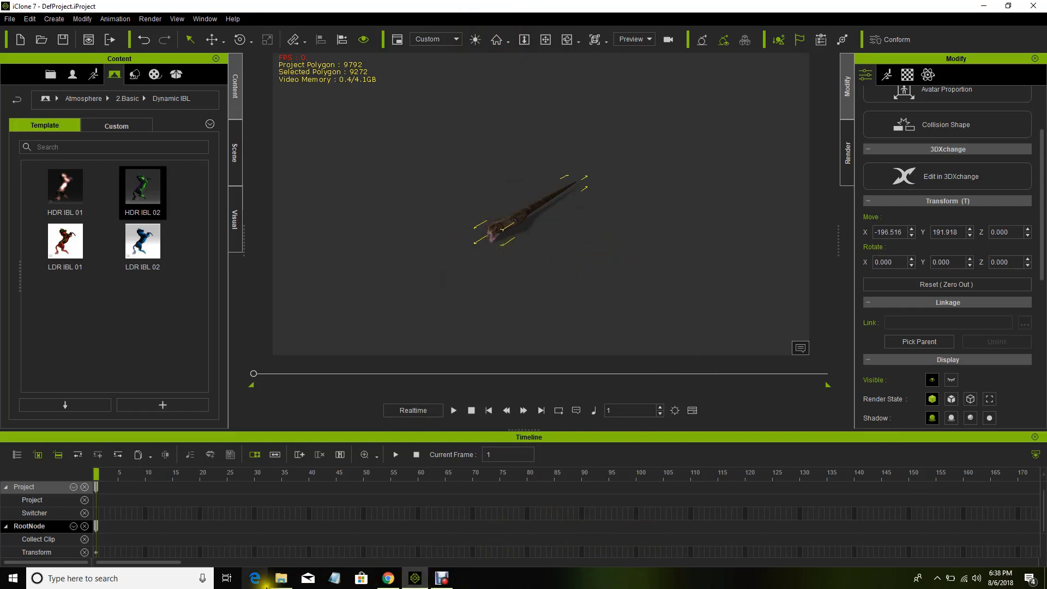
Step: Switch back to File Explorer and open the cobra's iMotion folder, with the window moved clear of the avatar
{"action": "left_click", "coordinate": [265, 587]}
{"action": "left_click", "coordinate": [281, 579]}
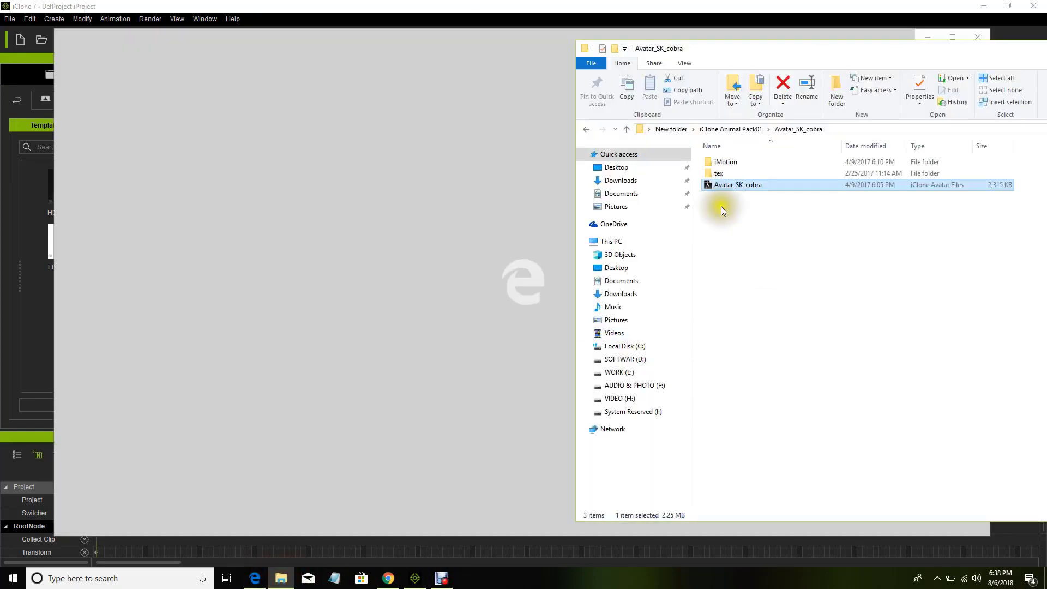
{"action": "left_click", "coordinate": [979, 35]}
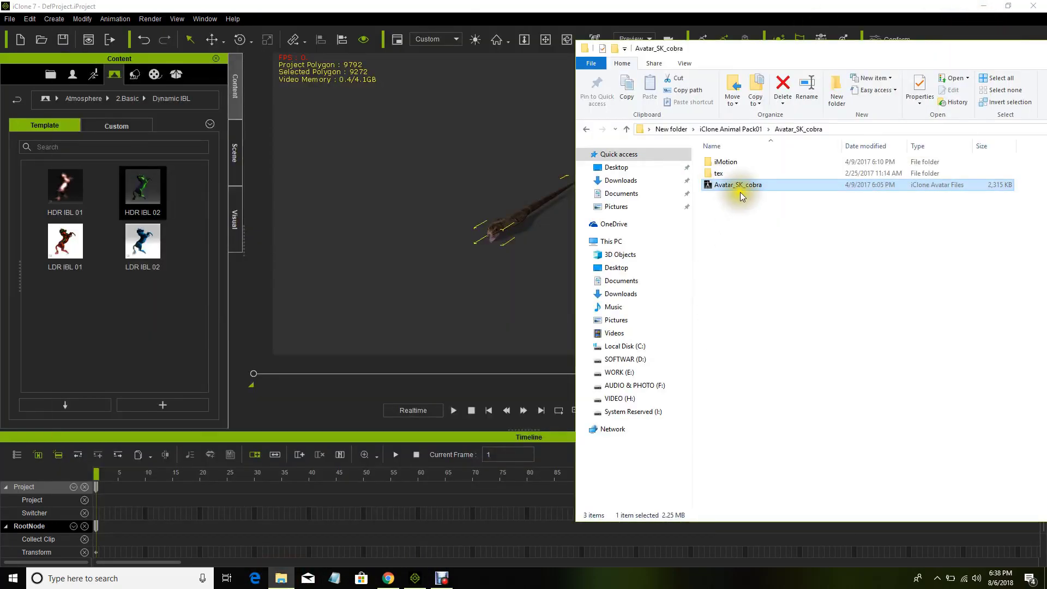
{"action": "left_click", "coordinate": [733, 165]}
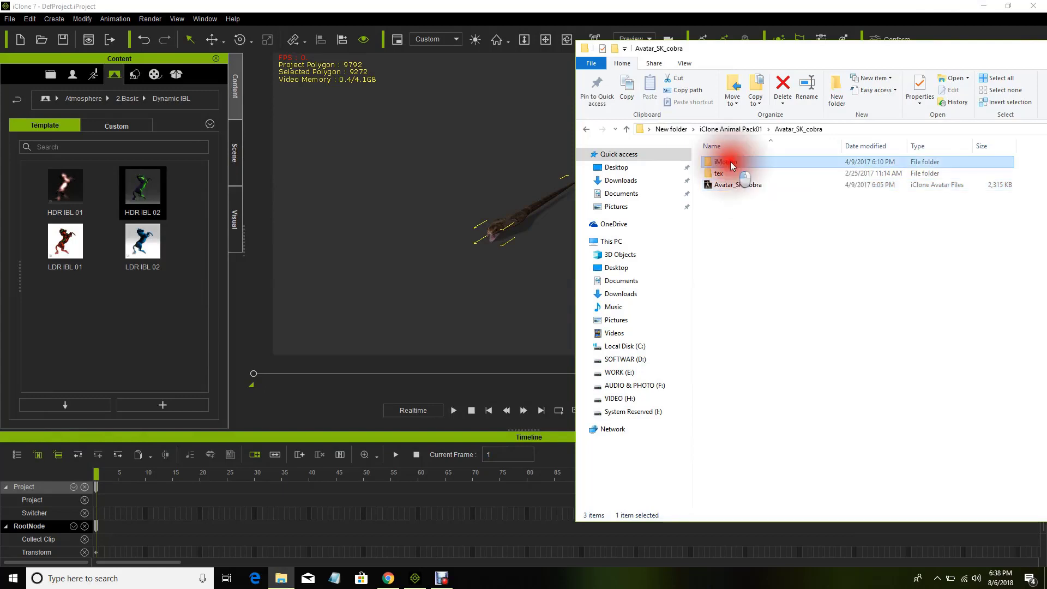
{"action": "double_click", "coordinate": [731, 163]}
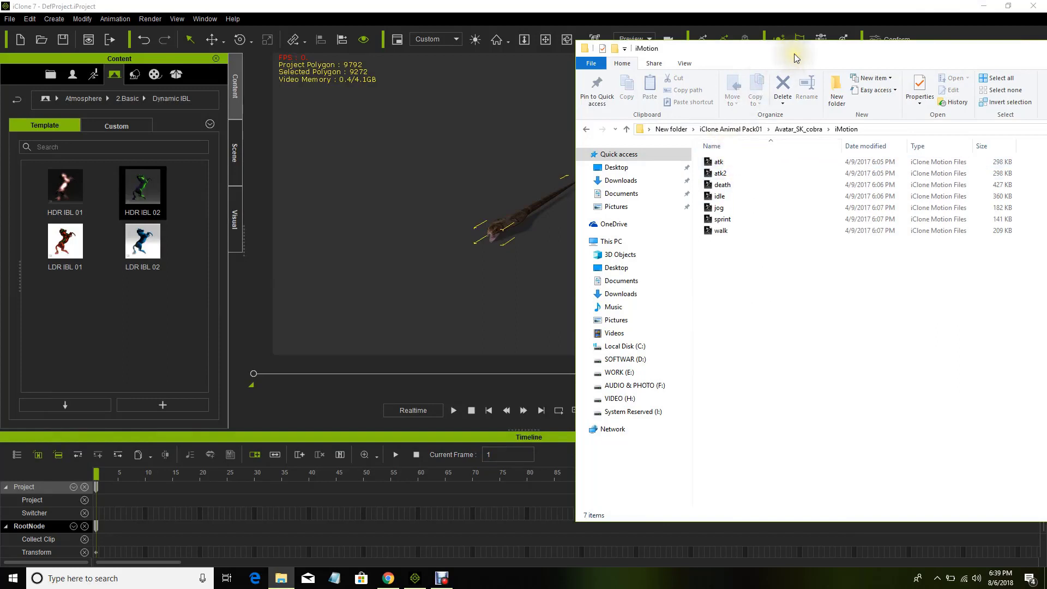
{"action": "left_click_drag", "start_coordinate": [794, 53], "coordinate": [897, 183]}
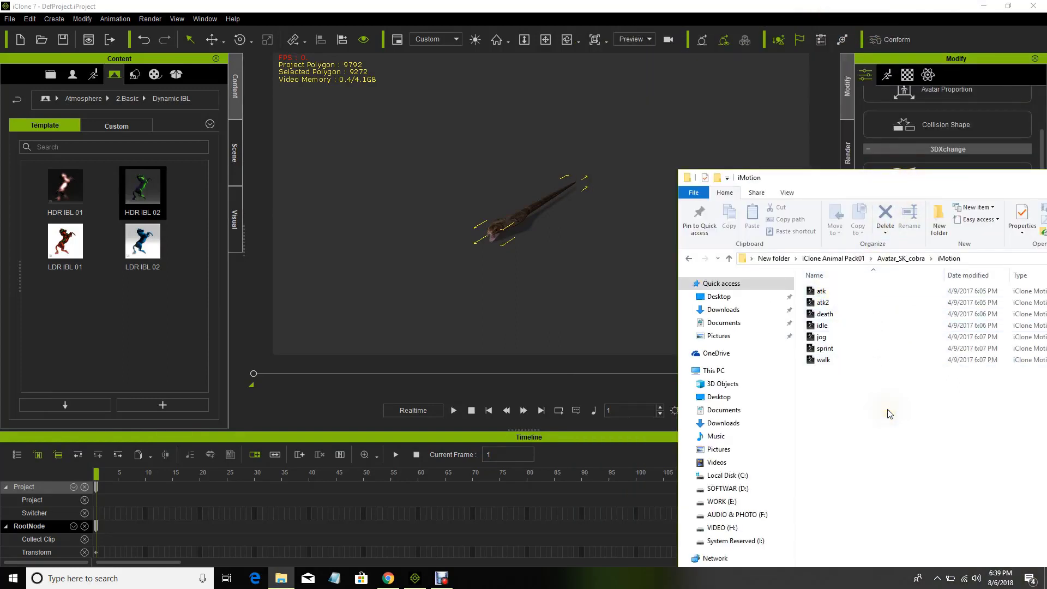
Step: Try to apply the walk motion file to the cobra avatar in the viewport
{"action": "left_click", "coordinate": [828, 361]}
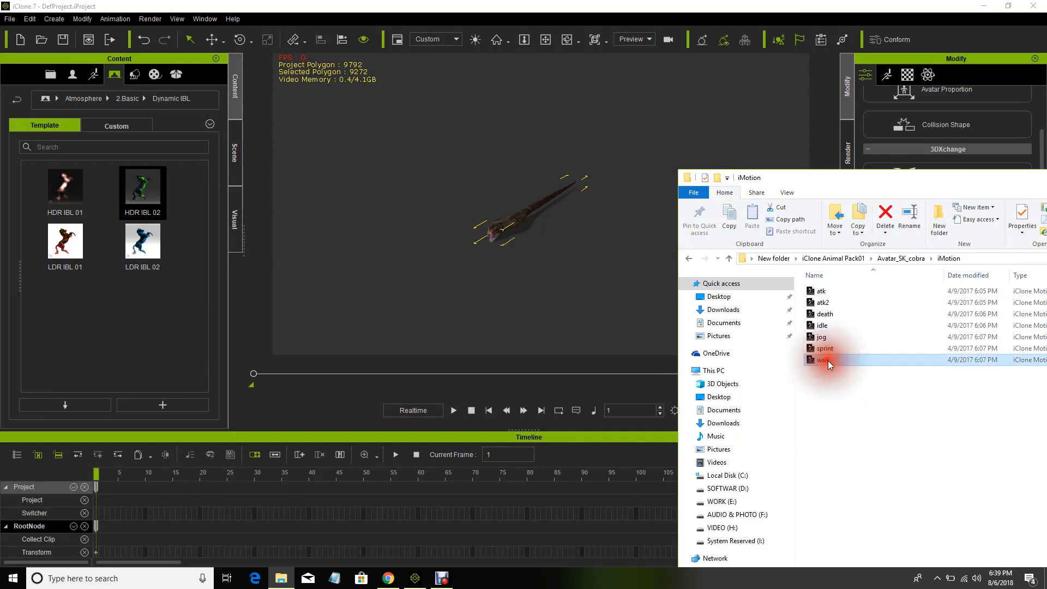
{"action": "left_click_drag", "start_coordinate": [828, 361], "coordinate": [515, 230]}
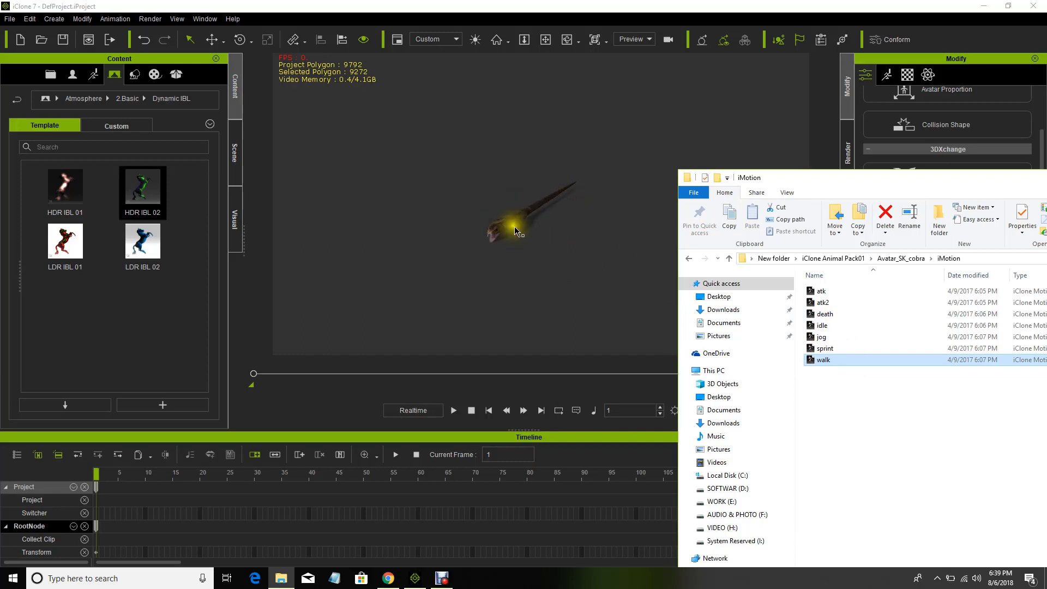
{"action": "left_click", "coordinate": [521, 218]}
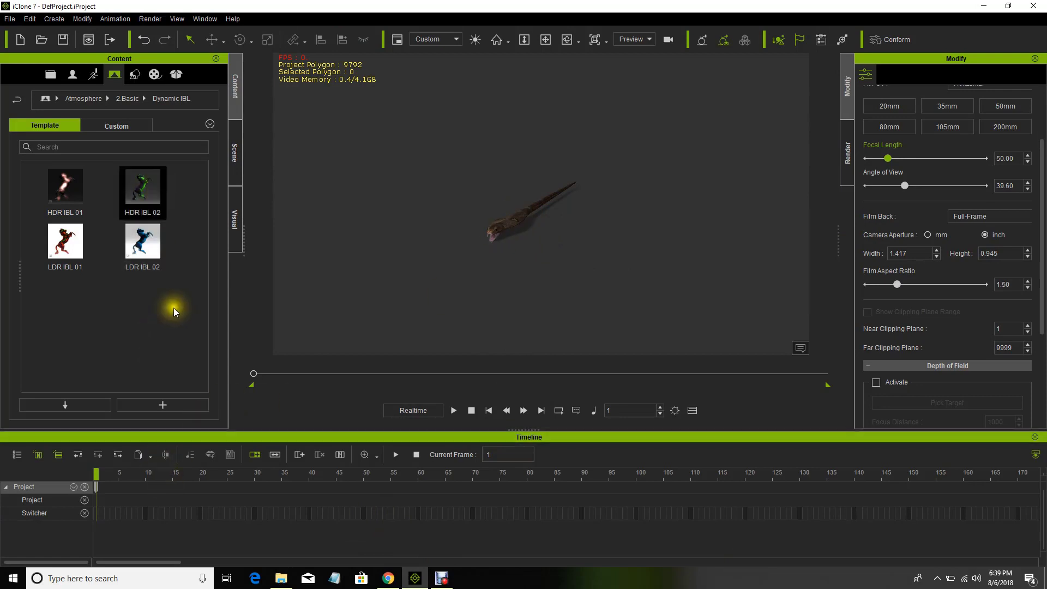
Step: Select the cobra's RootNode in the scene list and apply the walk motion file to the avatar
{"action": "left_click", "coordinate": [237, 166]}
{"action": "left_click", "coordinate": [78, 124]}
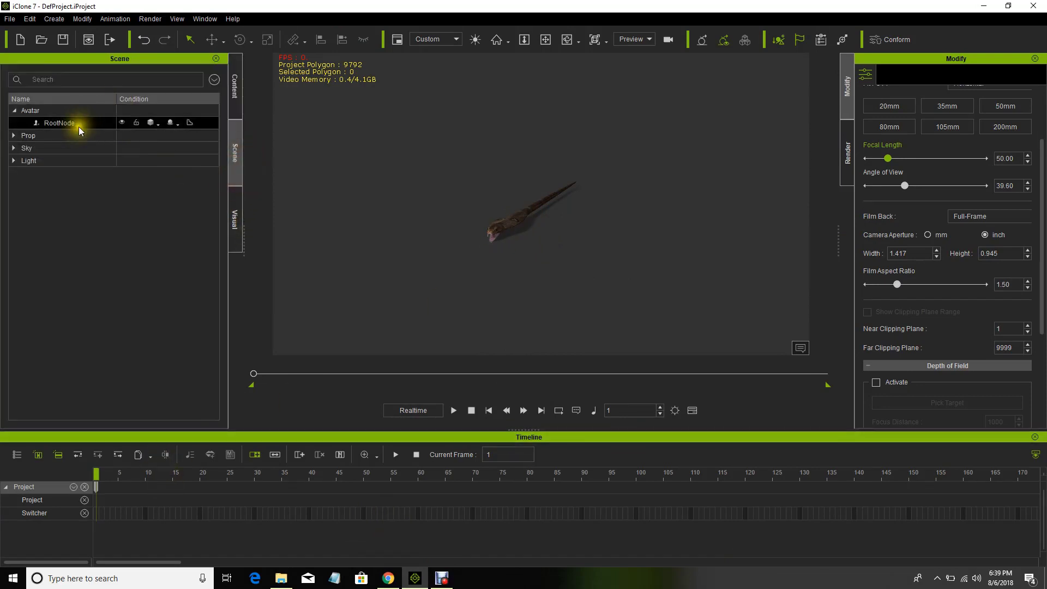
{"action": "left_click", "coordinate": [282, 579]}
{"action": "left_click_drag", "start_coordinate": [823, 360], "coordinate": [499, 222]}
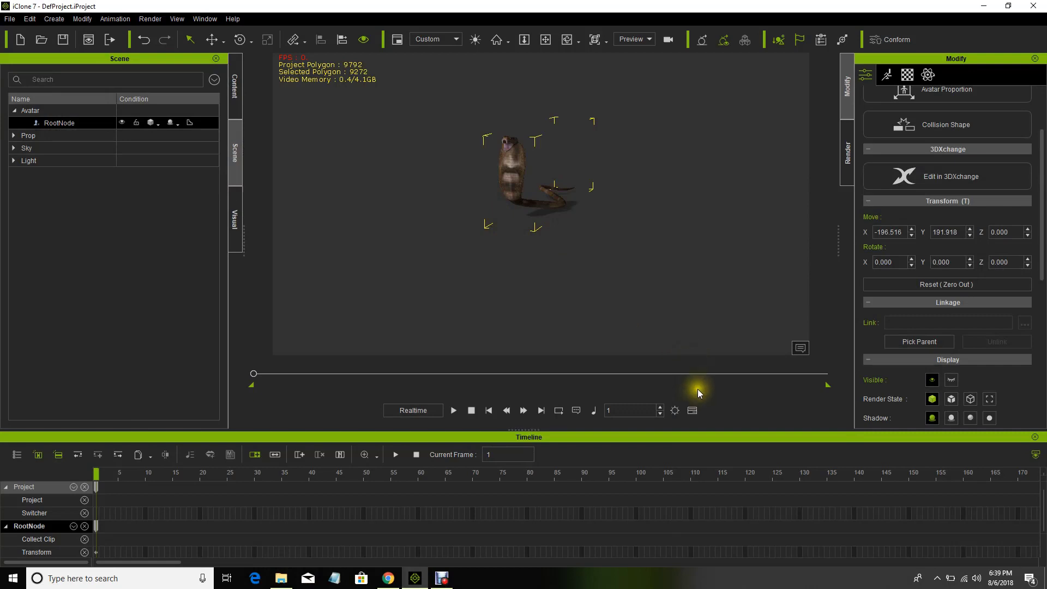
Step: Play the cobra's walk motion in the viewport and stop playback at the start
{"action": "left_click", "coordinate": [455, 412]}
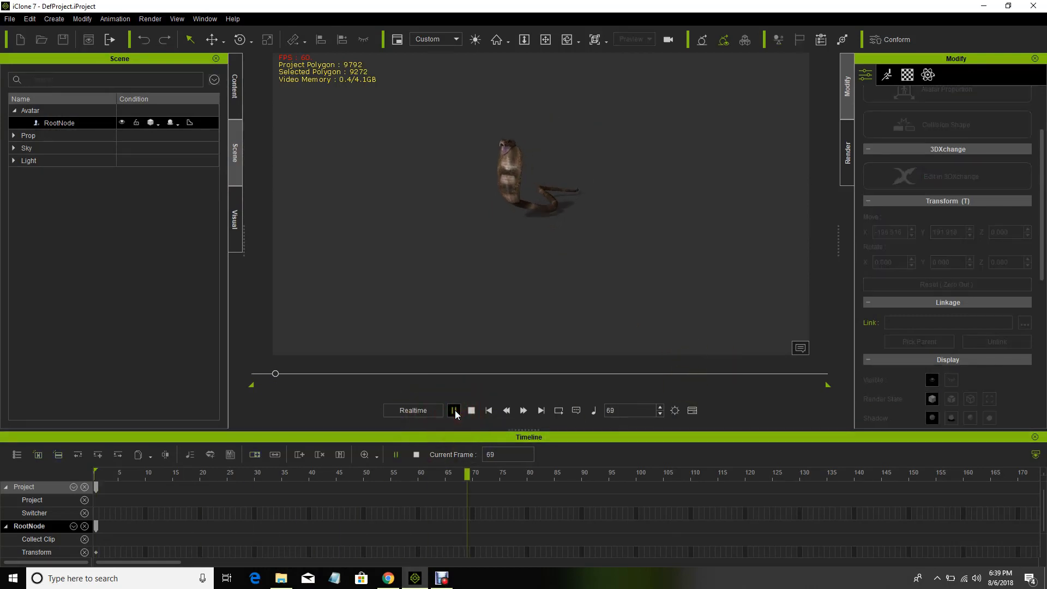
{"action": "left_click", "coordinate": [454, 411]}
{"action": "left_click", "coordinate": [471, 410]}
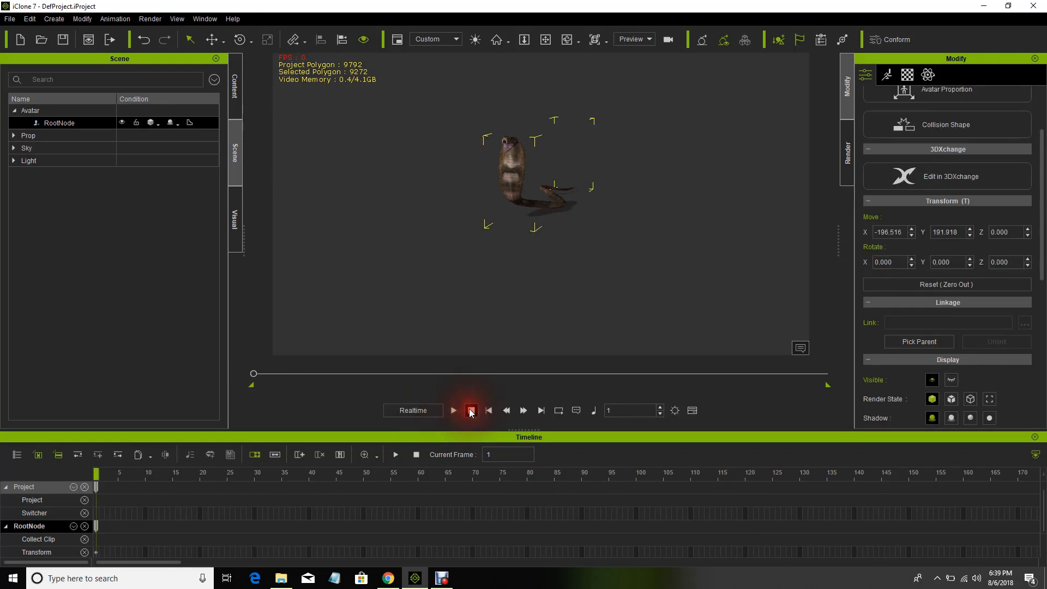
Step: Loop the walk clip on the RootNode's Motion track by extending its end to about frame 226
{"action": "scroll", "coordinate": [65, 520], "scroll_direction": "down", "scroll_amount": 1}
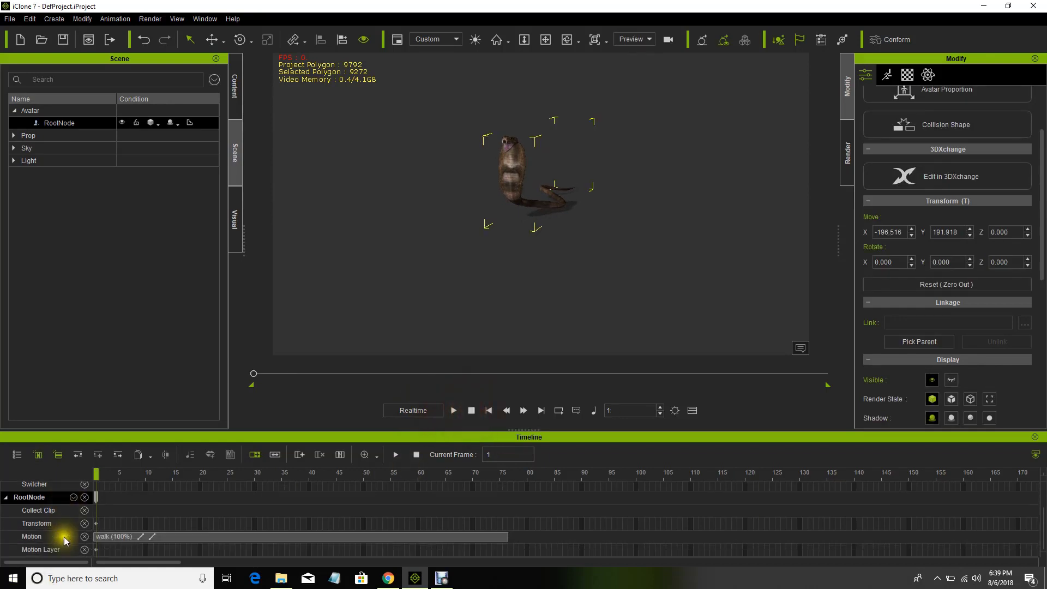
{"action": "left_click", "coordinate": [505, 541]}
{"action": "left_click_drag", "start_coordinate": [505, 540], "coordinate": [993, 555]}
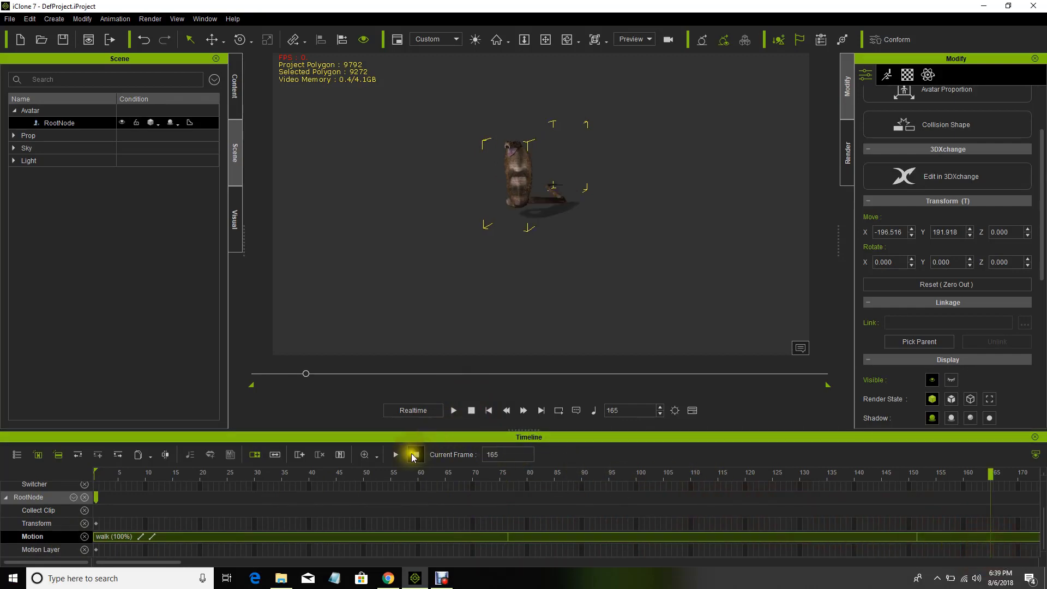
Step: Play the extended walk loop from the first frame and return to the start
{"action": "left_click", "coordinate": [414, 455]}
{"action": "left_click", "coordinate": [395, 454]}
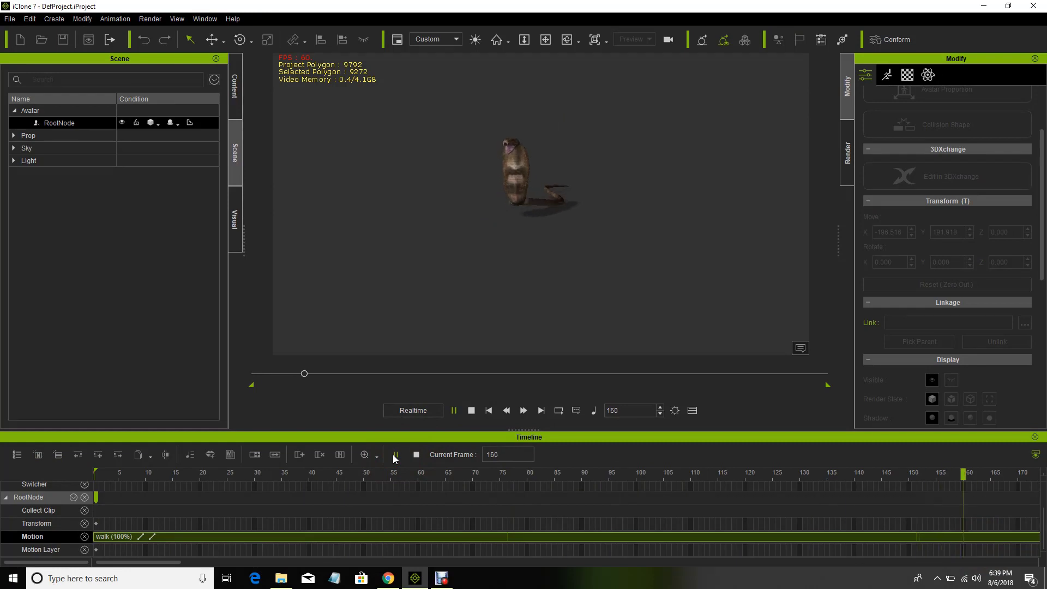
{"action": "left_click", "coordinate": [396, 455]}
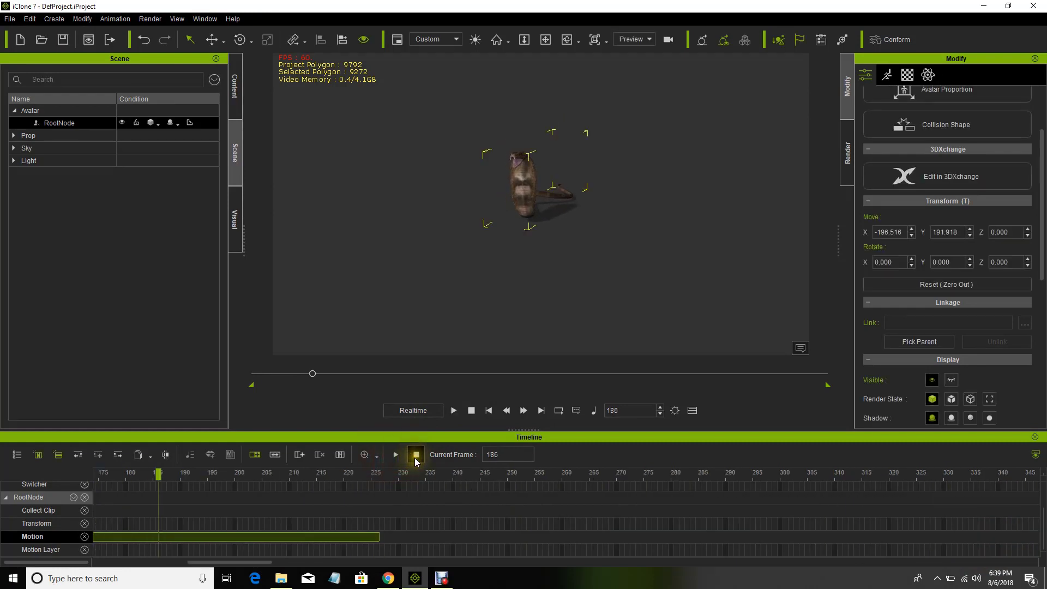
{"action": "left_click", "coordinate": [415, 456]}
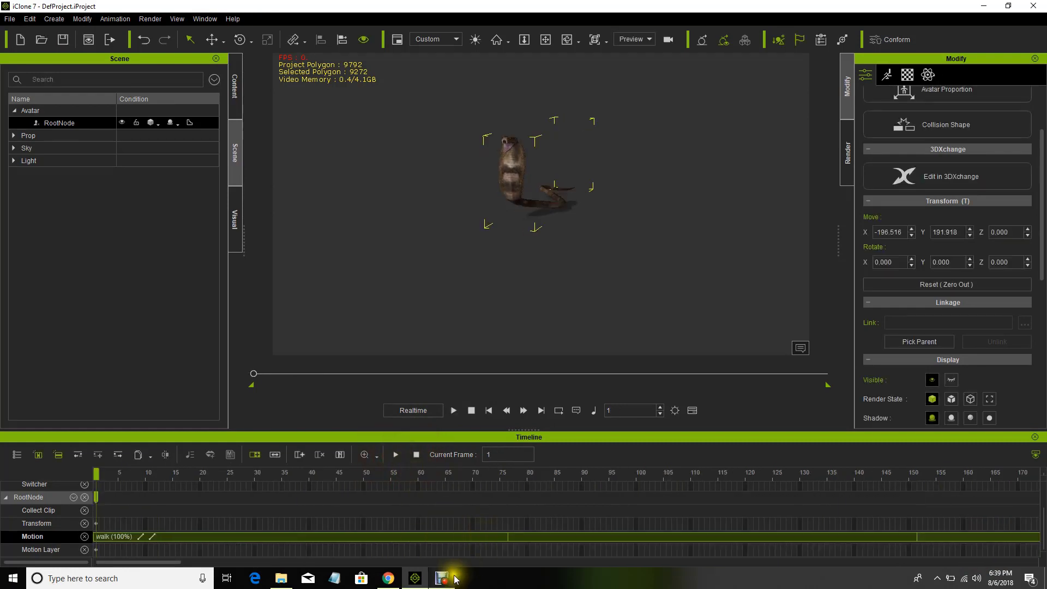
Step: Add the atk motion file from the cobra's iMotion folder to the avatar at frame 227, directly after the walk clip
{"action": "left_click", "coordinate": [379, 456]}
{"action": "left_click", "coordinate": [369, 488]}
{"action": "left_click", "coordinate": [366, 456]}
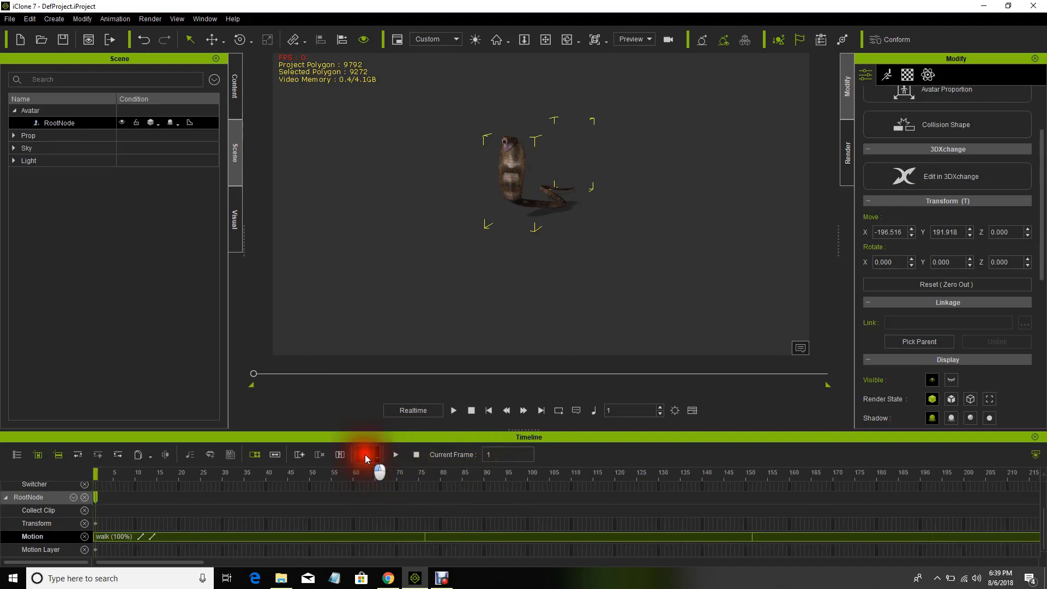
{"action": "left_click", "coordinate": [367, 456]}
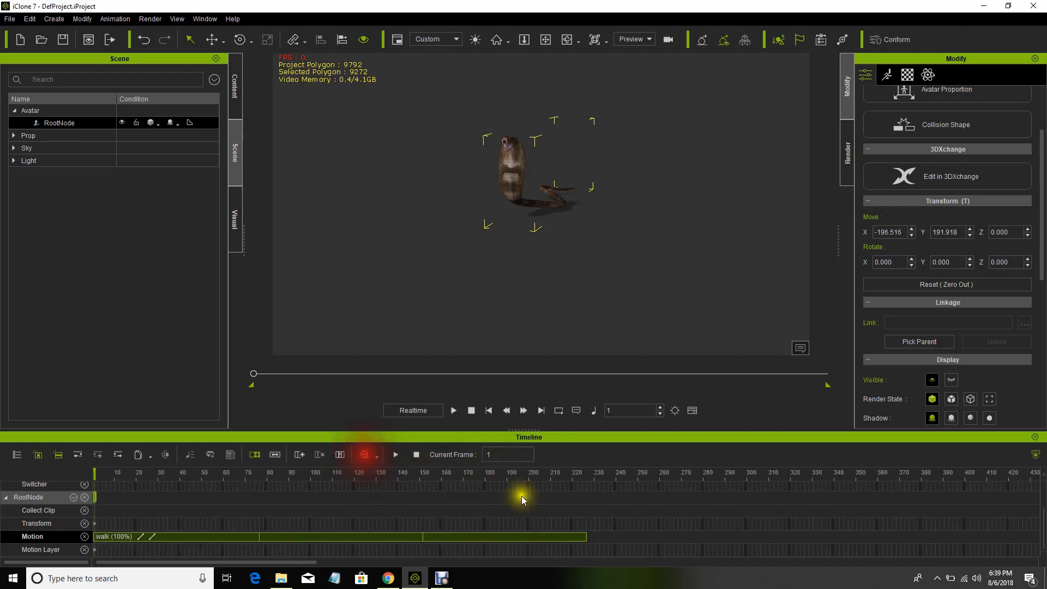
{"action": "left_click", "coordinate": [588, 475]}
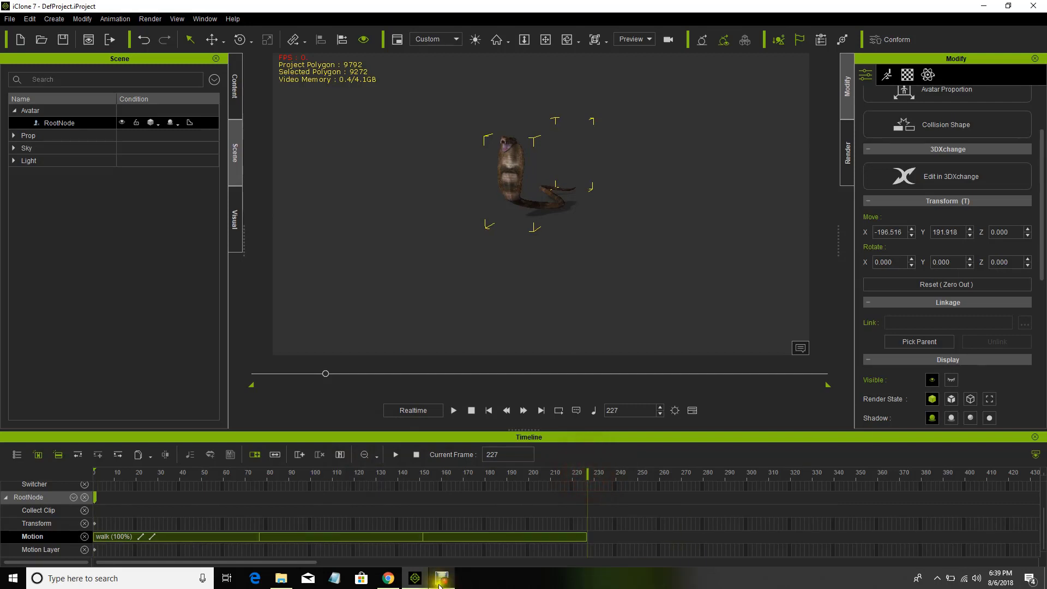
{"action": "left_click", "coordinate": [292, 587]}
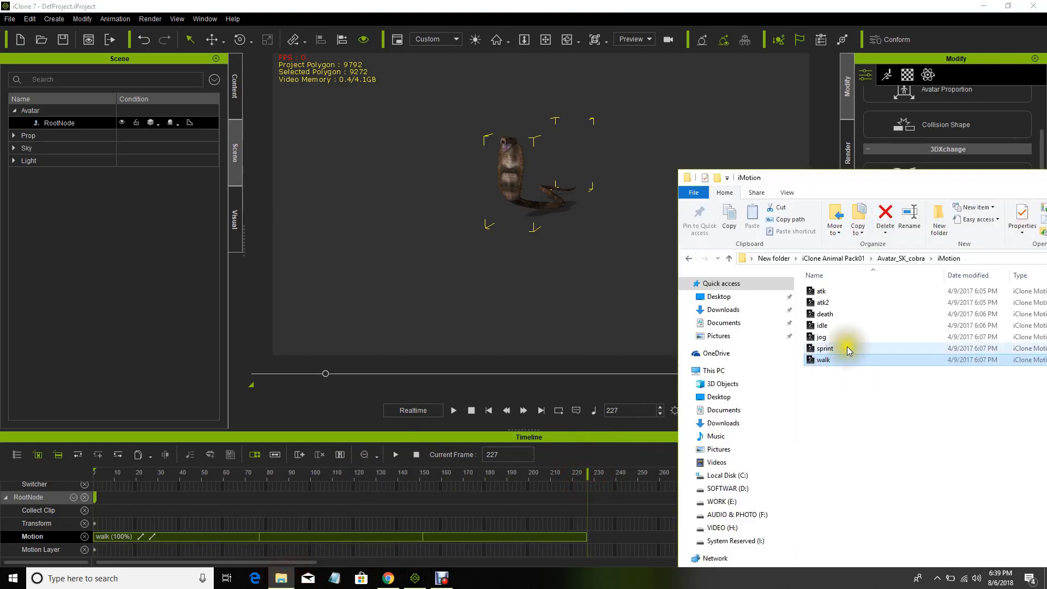
{"action": "left_click", "coordinate": [821, 294]}
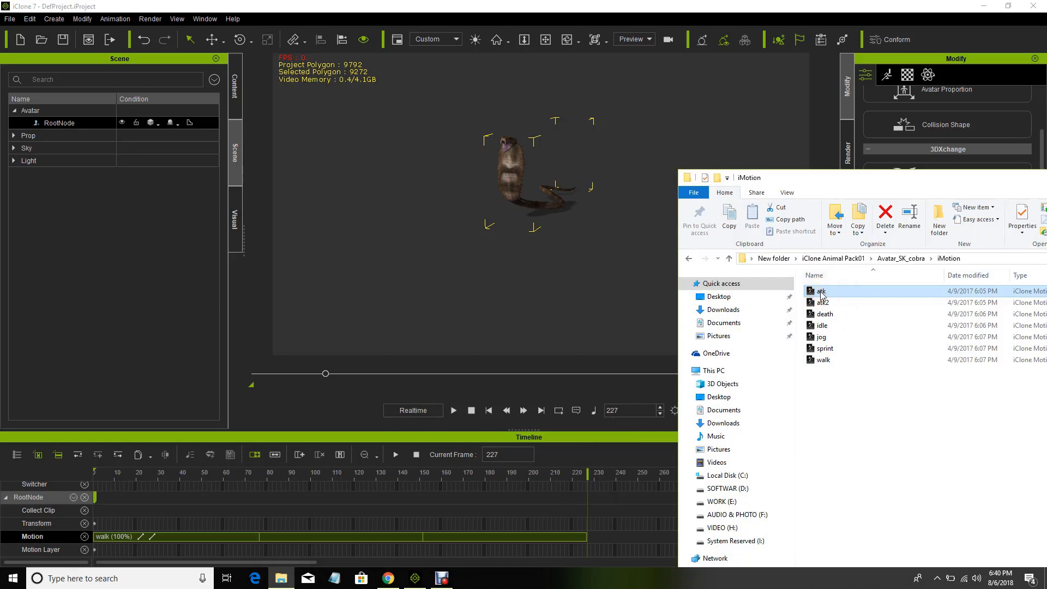
{"action": "left_click_drag", "start_coordinate": [821, 292], "coordinate": [522, 175]}
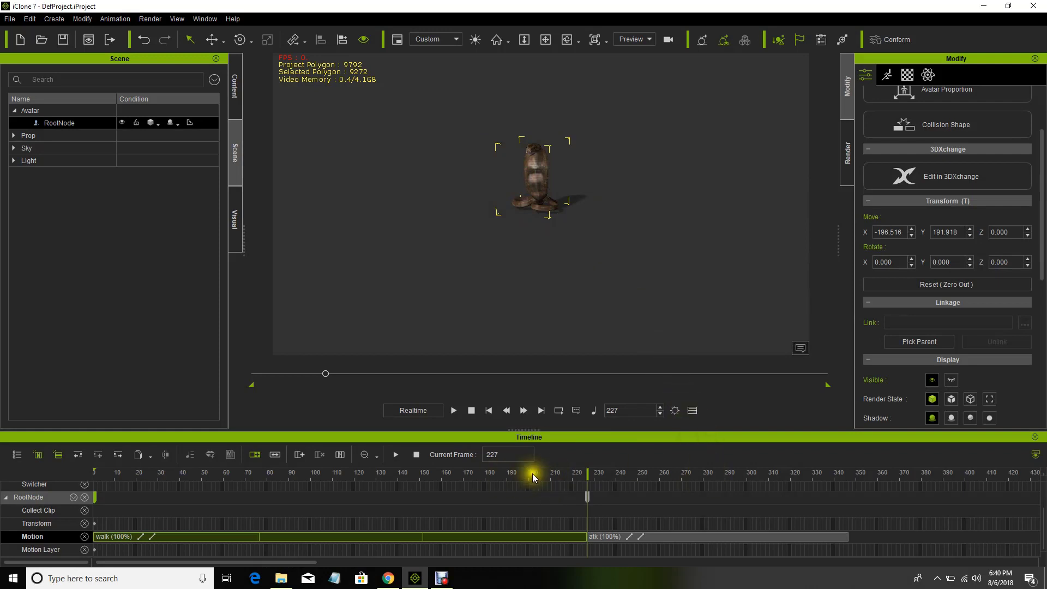
Step: Play the cobra's atk motion and scrub the timeline back to frame 177 in the walk clip
{"action": "left_click", "coordinate": [454, 411]}
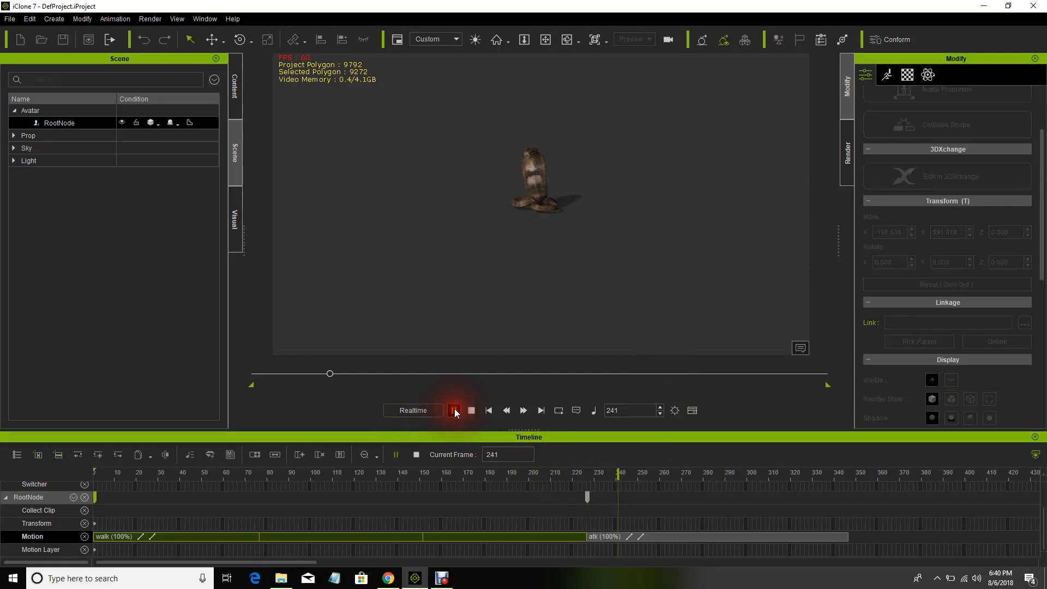
{"action": "left_click", "coordinate": [454, 411]}
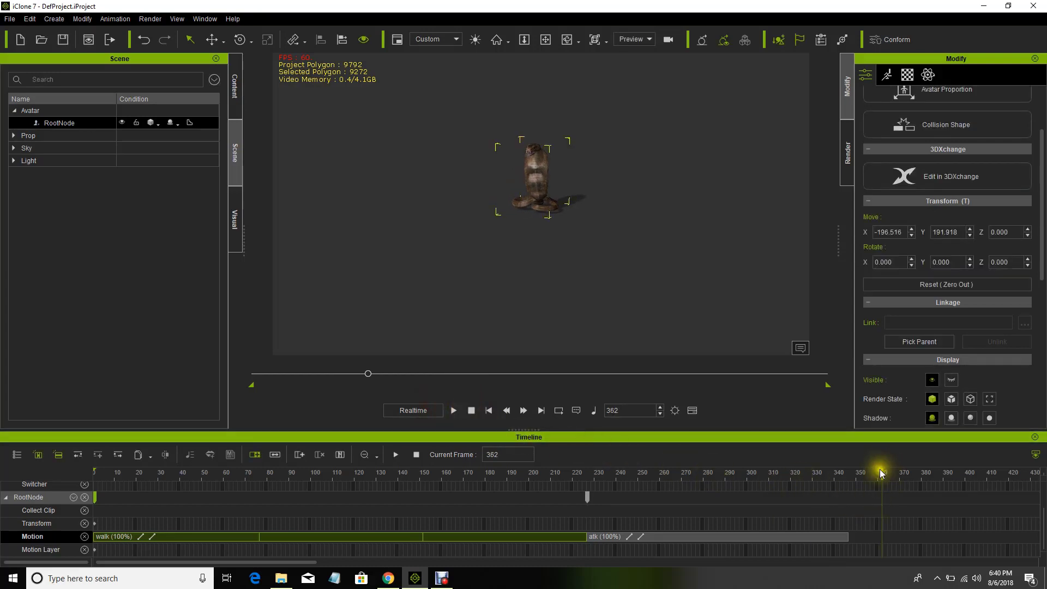
{"action": "left_click_drag", "start_coordinate": [882, 473], "coordinate": [478, 506]}
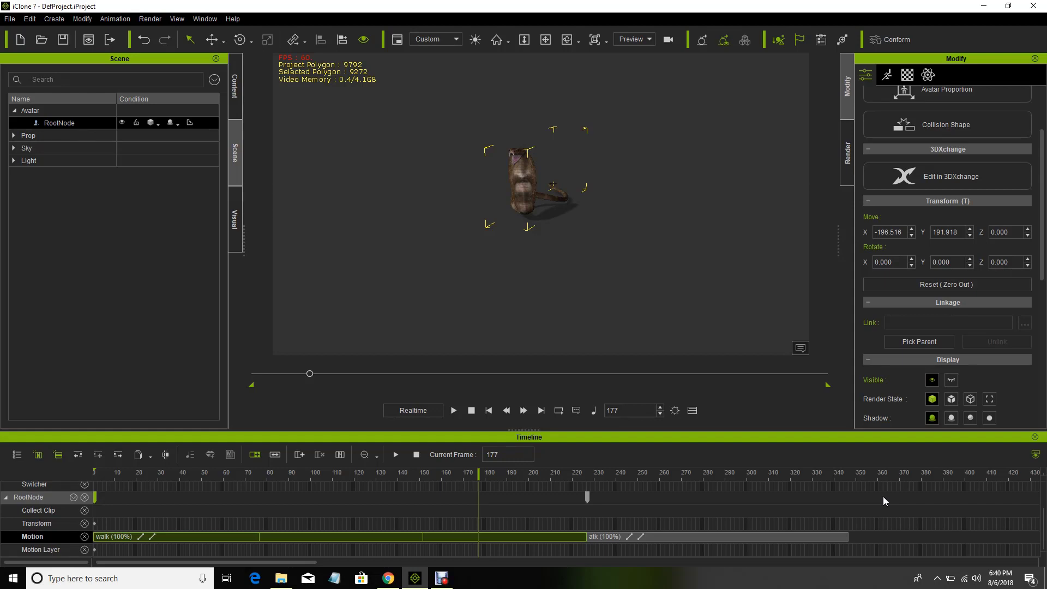
Step: Orbit the camera to a side view of the cobra and examine its pose at frame 178
{"action": "left_click", "coordinate": [545, 40]}
{"action": "right_click_drag", "start_coordinate": [631, 195], "coordinate": [577, 316]}
{"action": "left_click", "coordinate": [480, 474]}
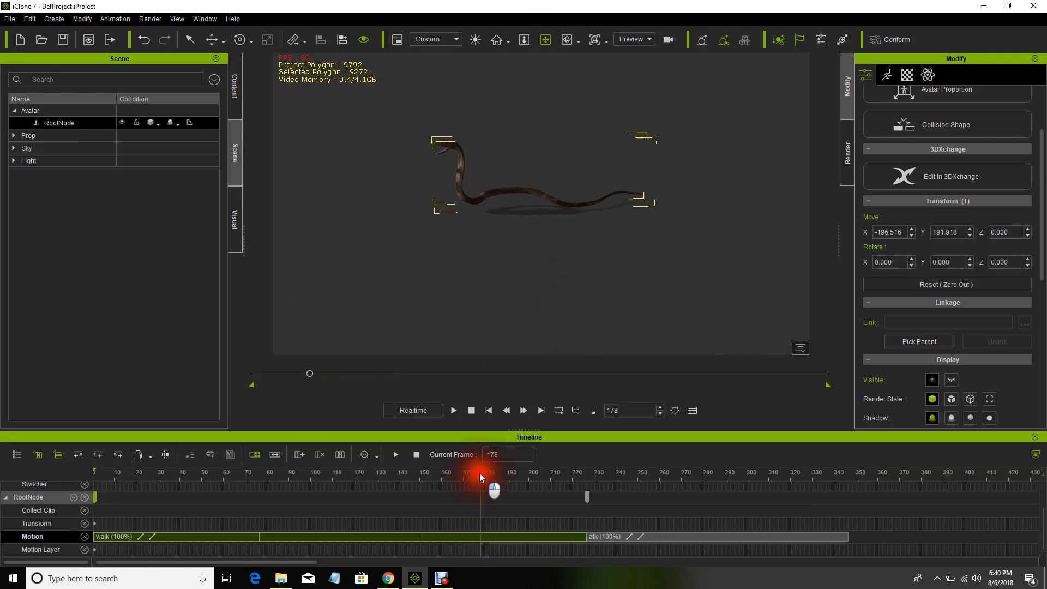
Step: Apply the HDR IBL 02 atmosphere template to the Cornell Box scene
{"action": "left_click", "coordinate": [143, 186]}
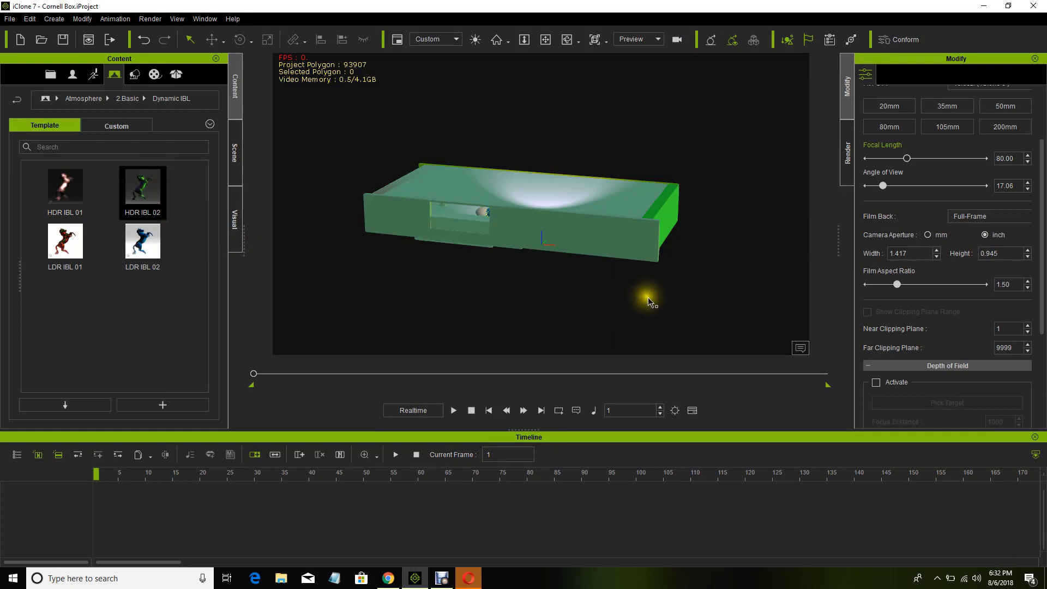